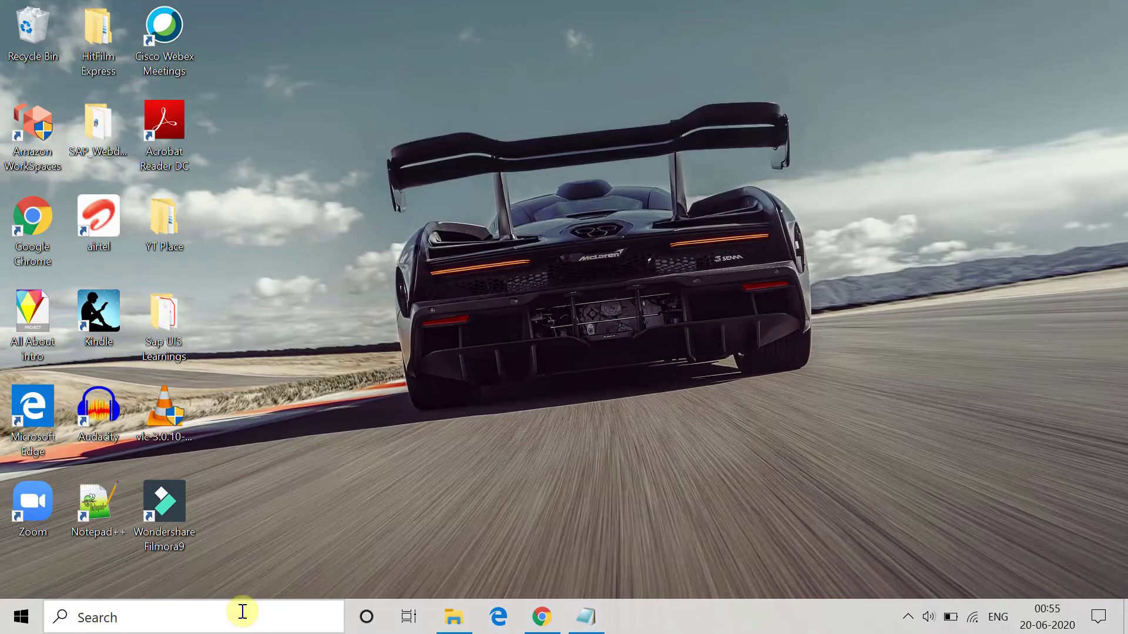
- Search Windows for 'settings' and launch the Settings app
click(241, 614)
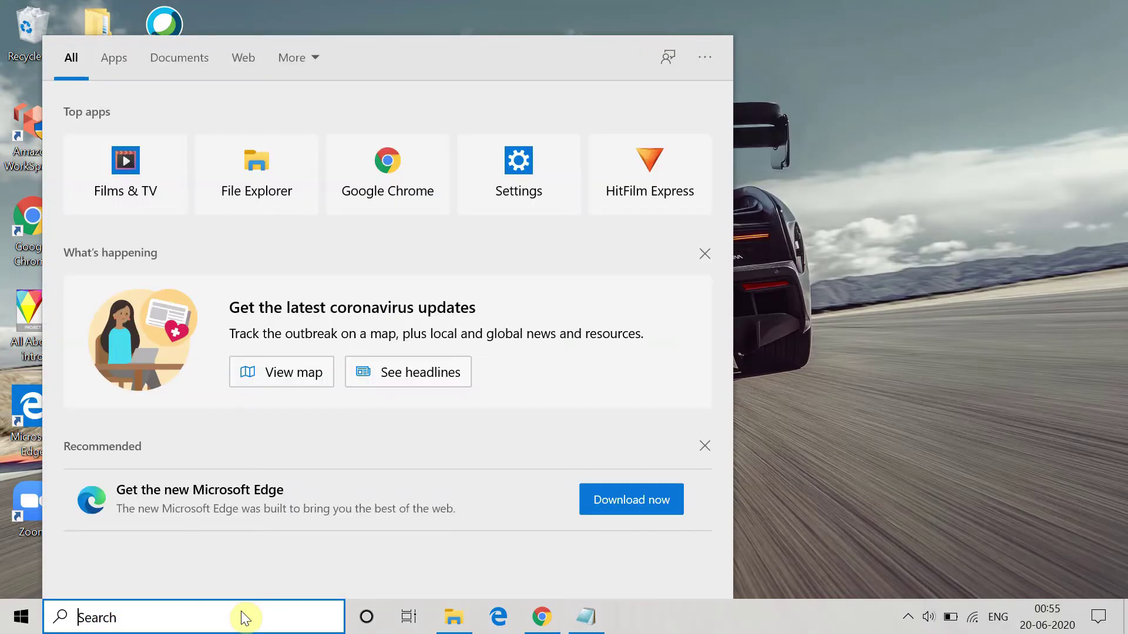
text(settings)
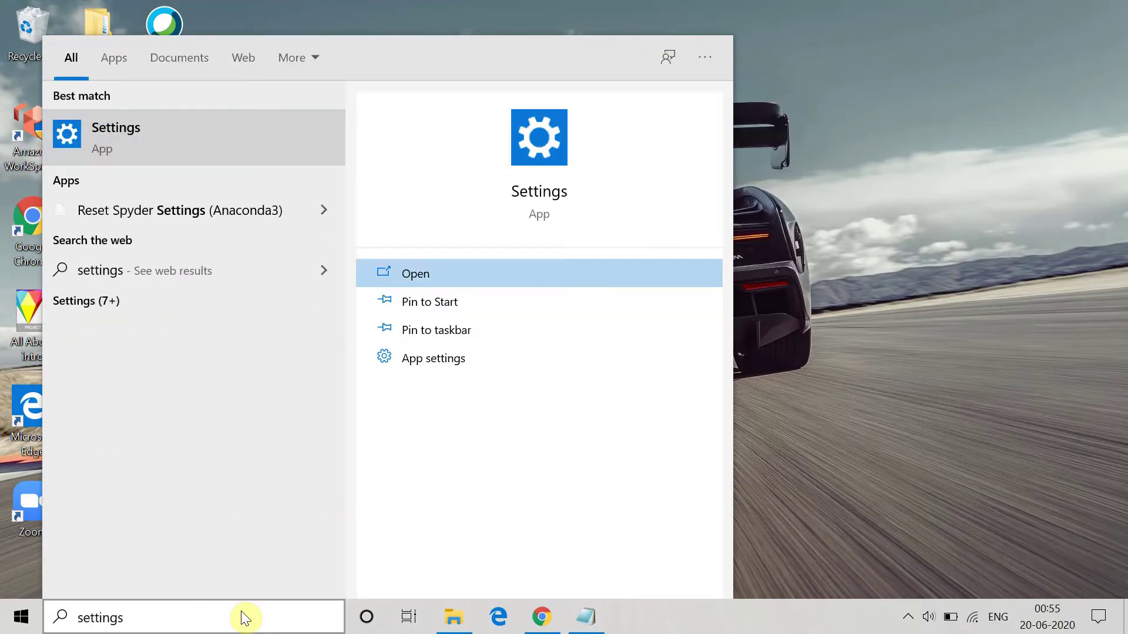
click(441, 274)
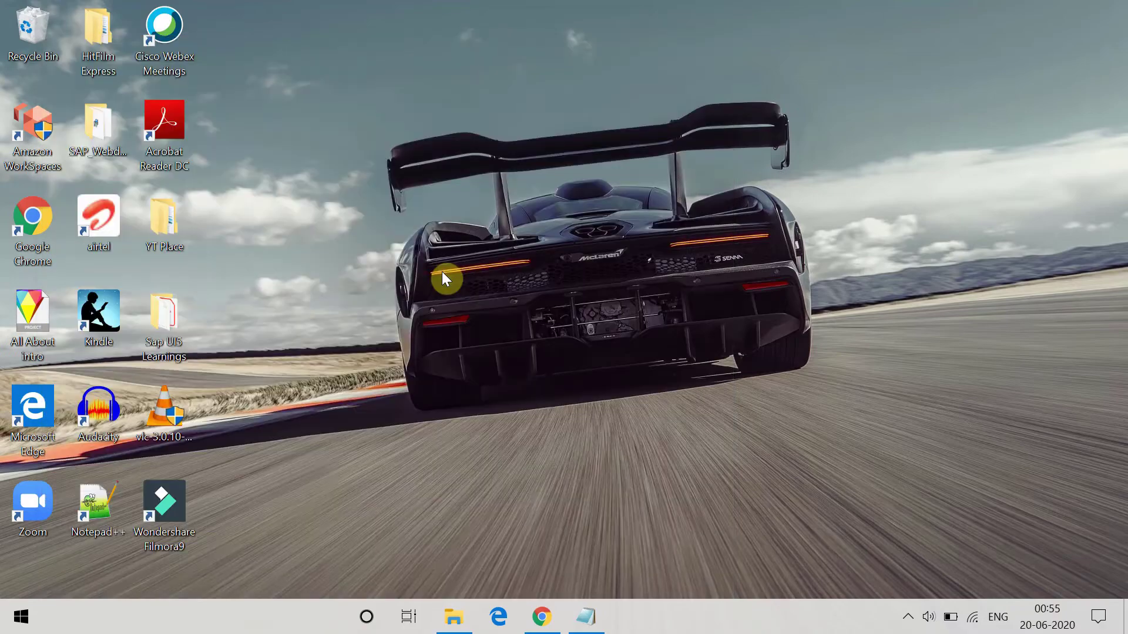
- Run the Windows Update troubleshooter from Update & Security > Troubleshoot
click(398, 555)
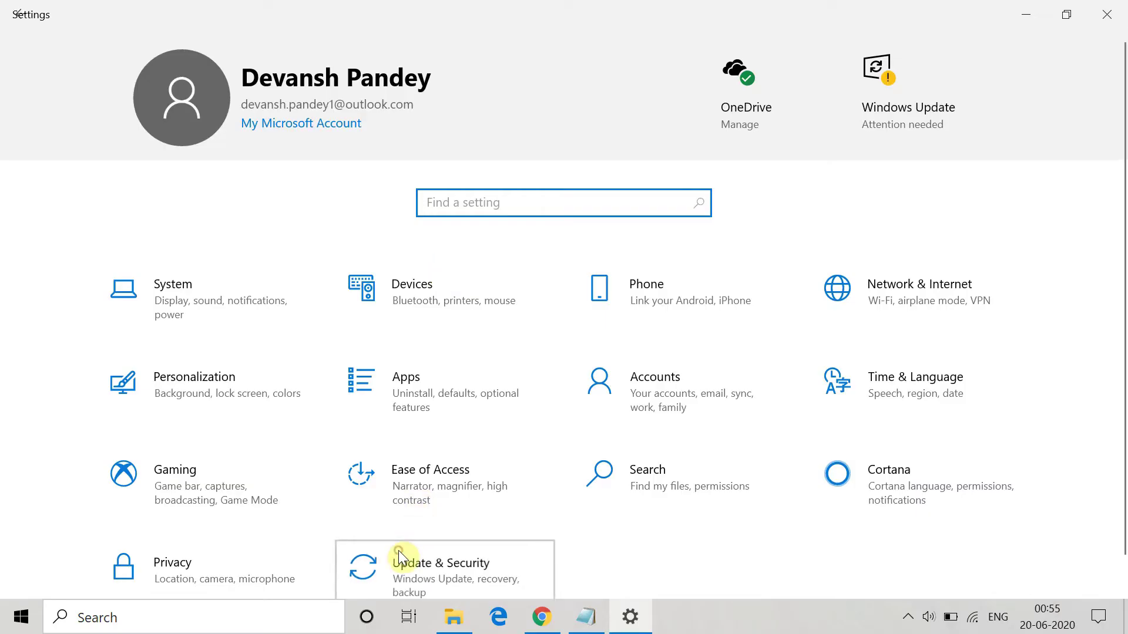
click(441, 566)
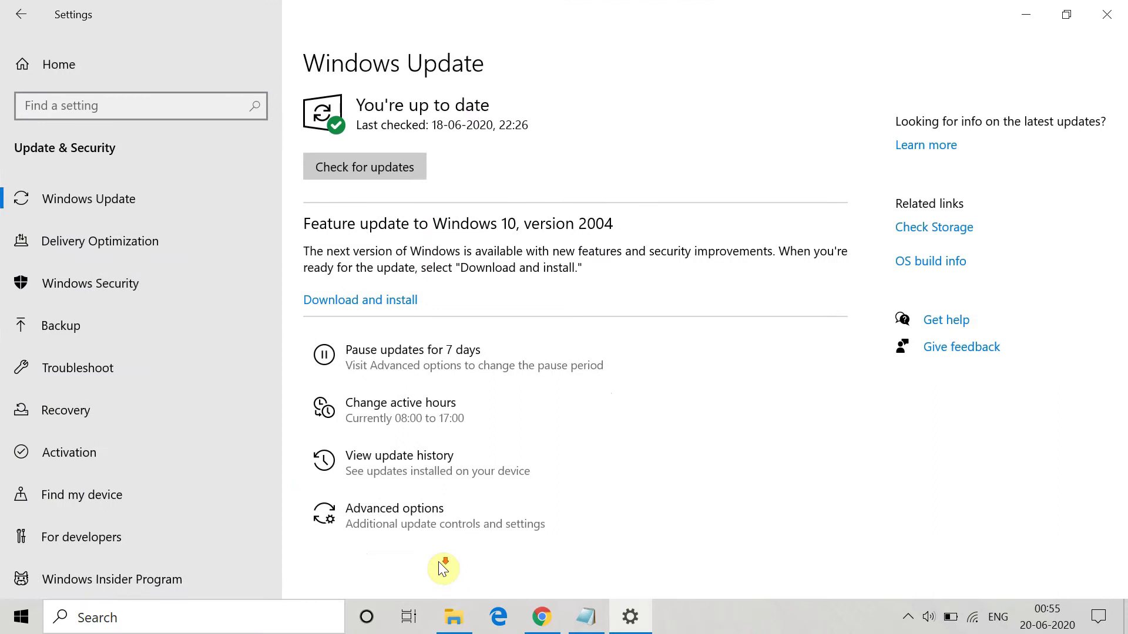
click(101, 375)
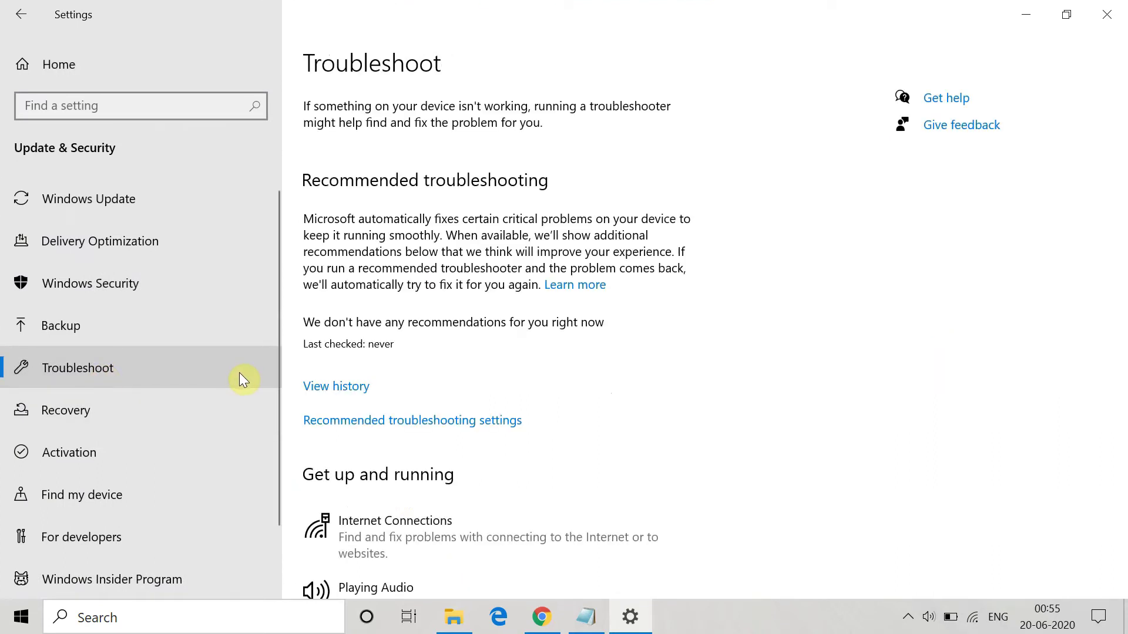
scroll(415, 502, down, 3)
scroll(415, 503, down, 3)
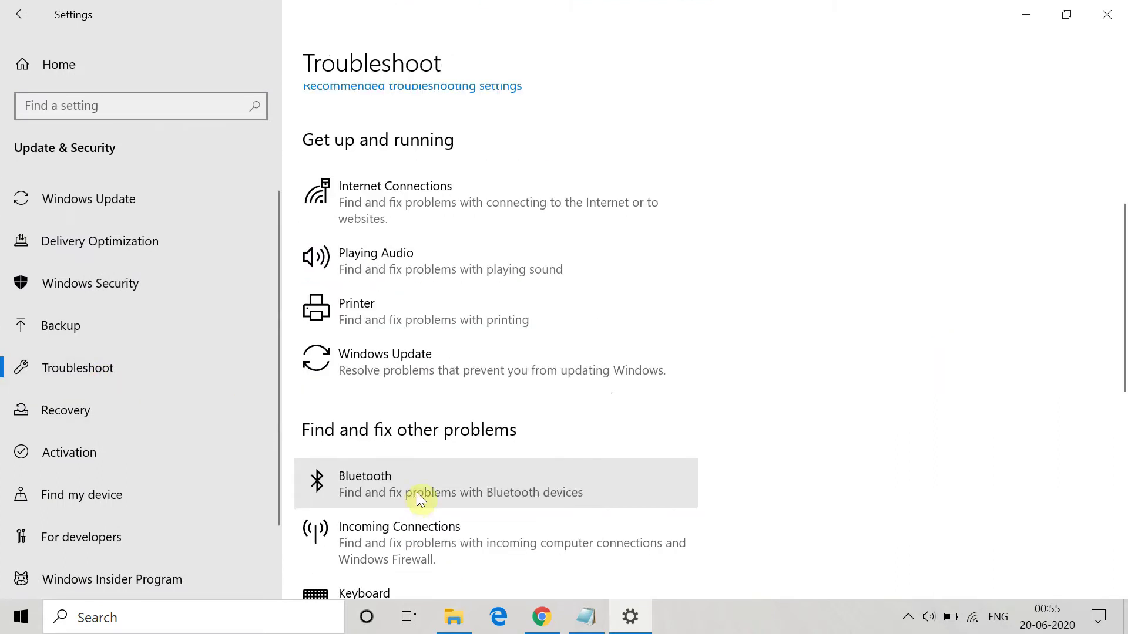
click(484, 376)
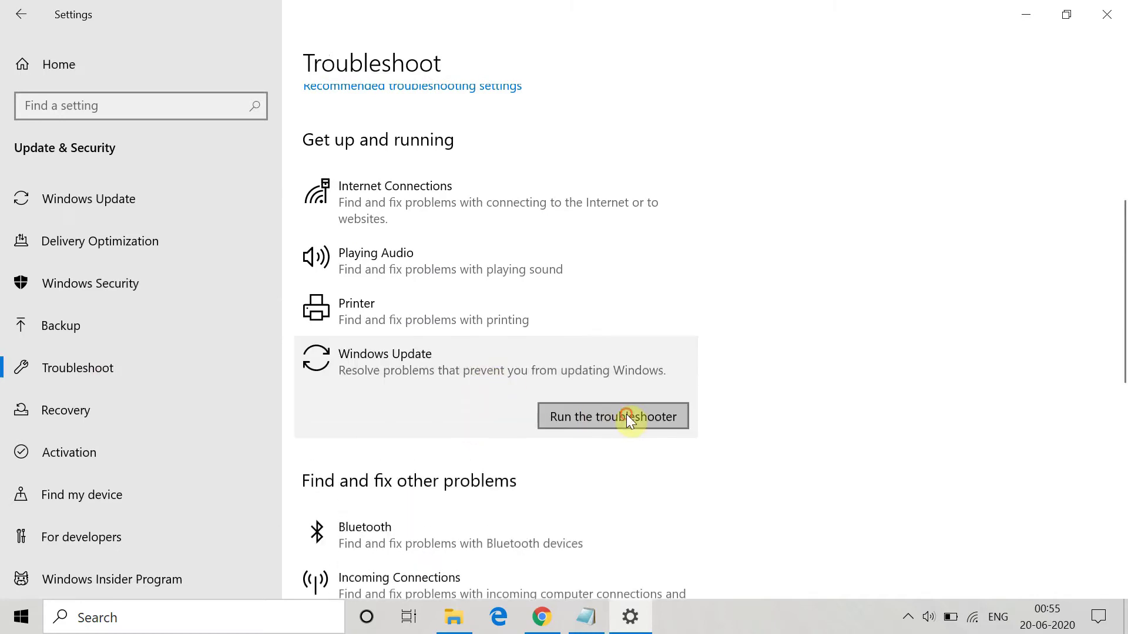
click(626, 414)
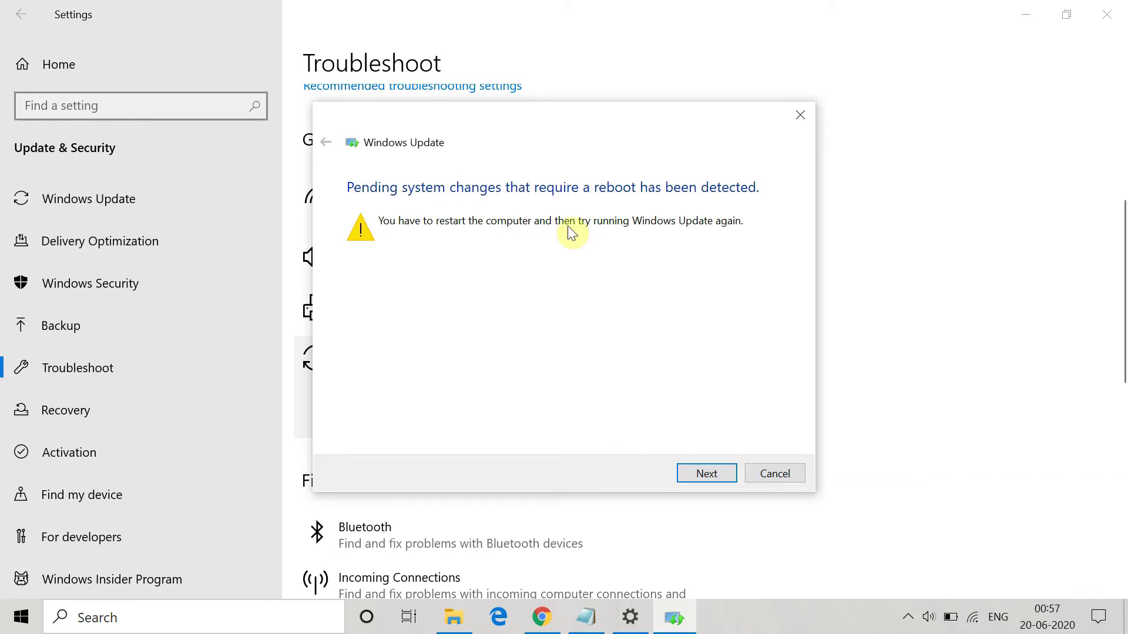
- Continue past the pending-restart notice and close the finished troubleshooter
click(692, 478)
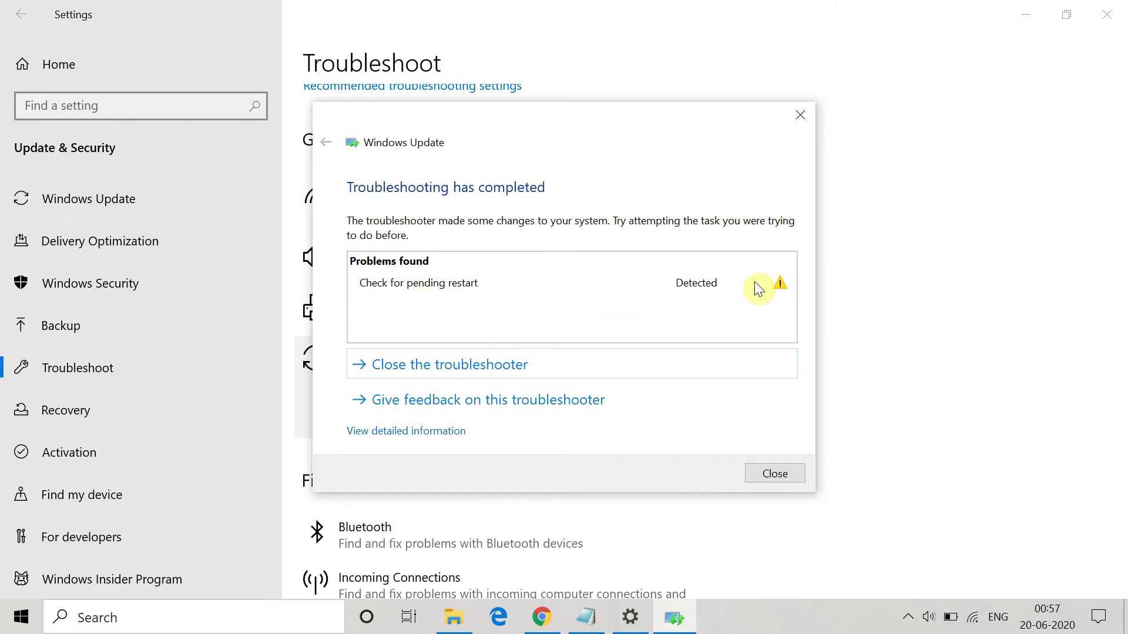
click(766, 478)
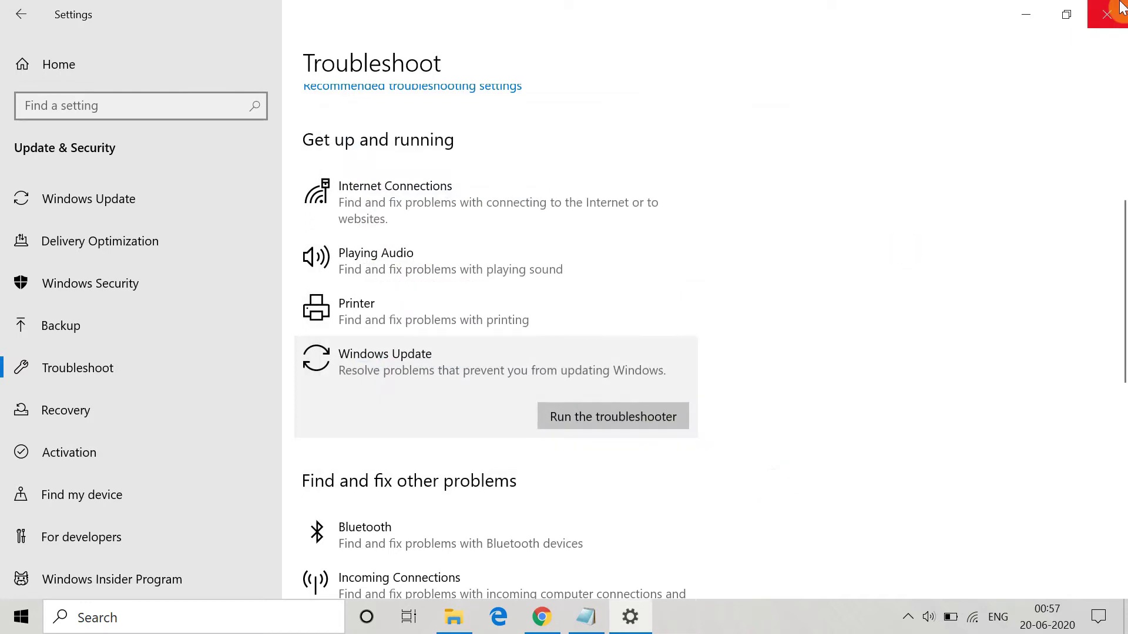
- Close Settings, open Command Prompt as administrator via 'cmd', and show the Notepad command list
click(1120, 5)
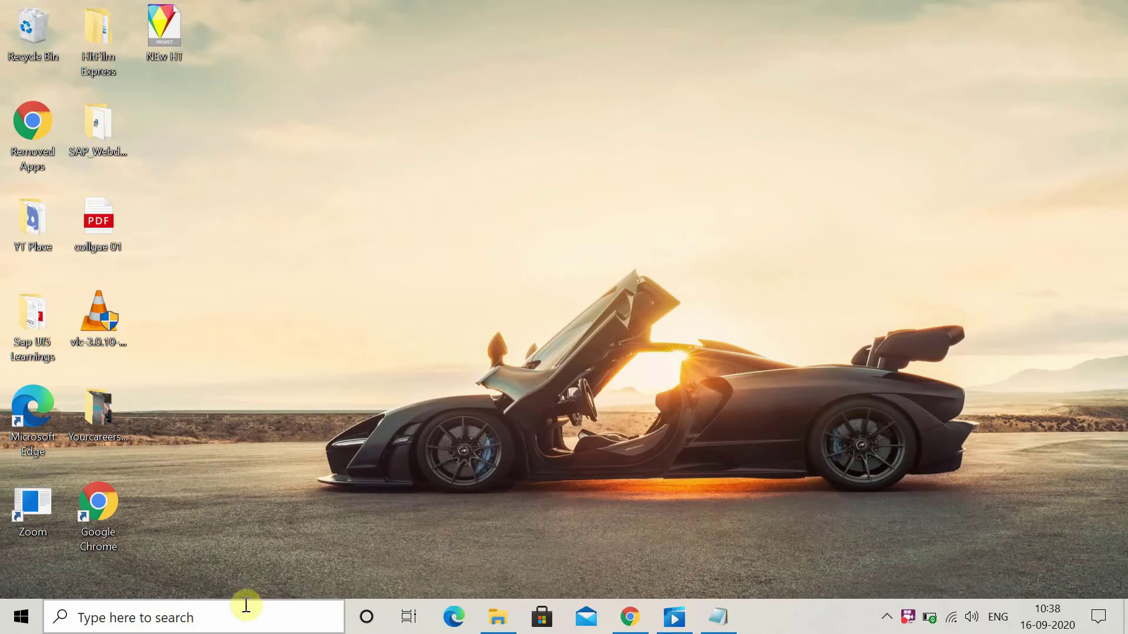
click(245, 611)
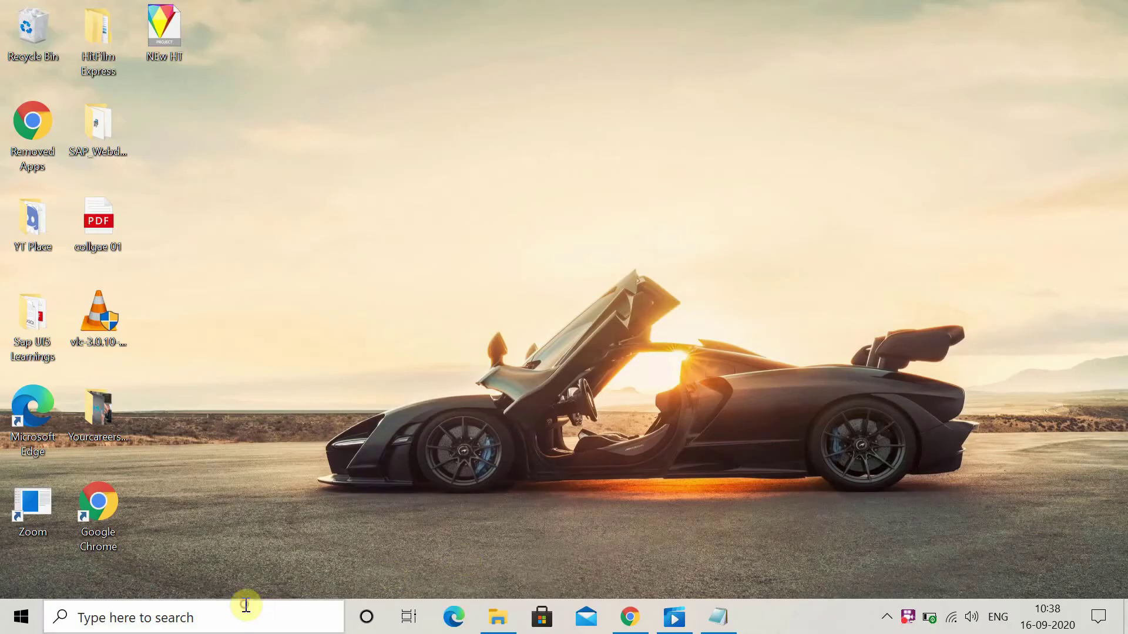
text(cmd)
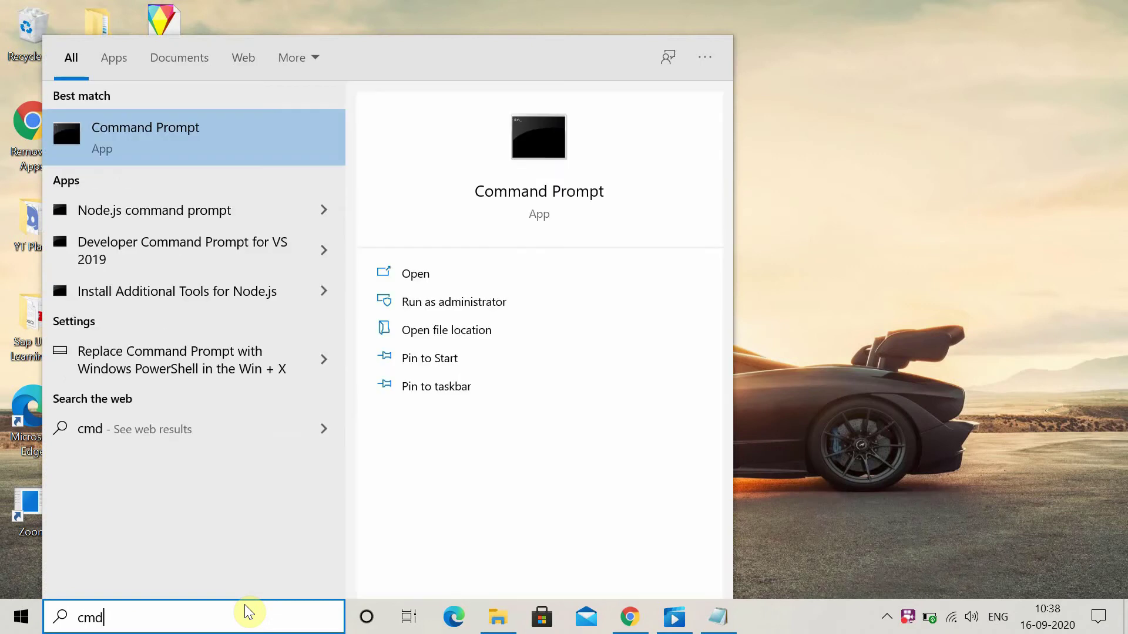
click(421, 302)
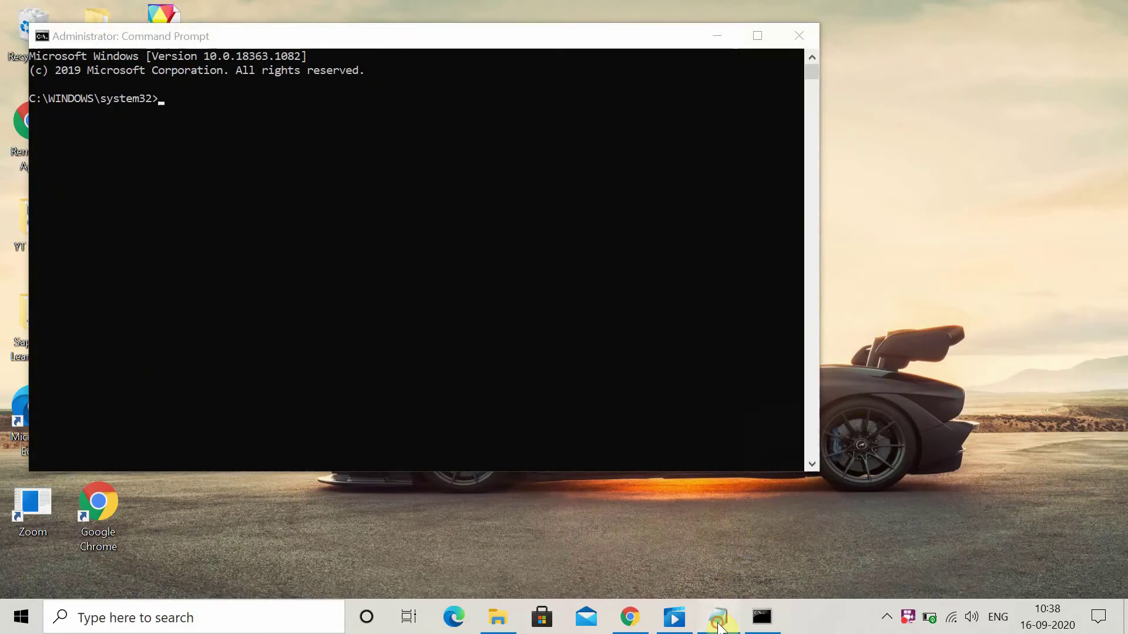
click(719, 617)
- Run net stop wuauserv and net stop cryptsvc, copied from the Notepad list
drag(179, 93, 3, 94)
key(ctrl+c)
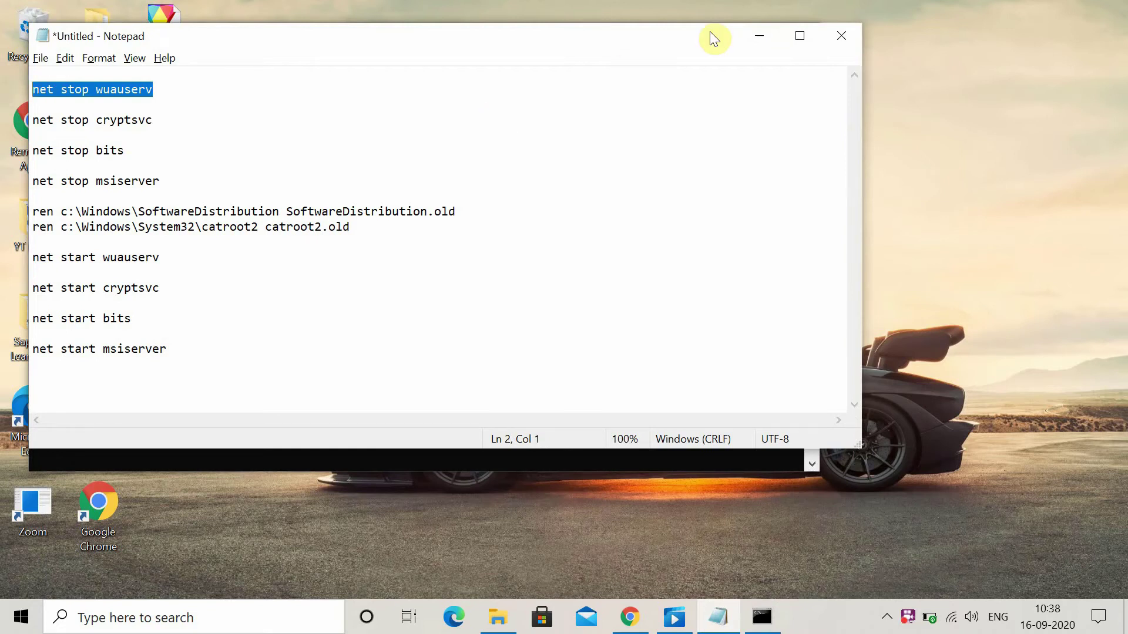
click(745, 33)
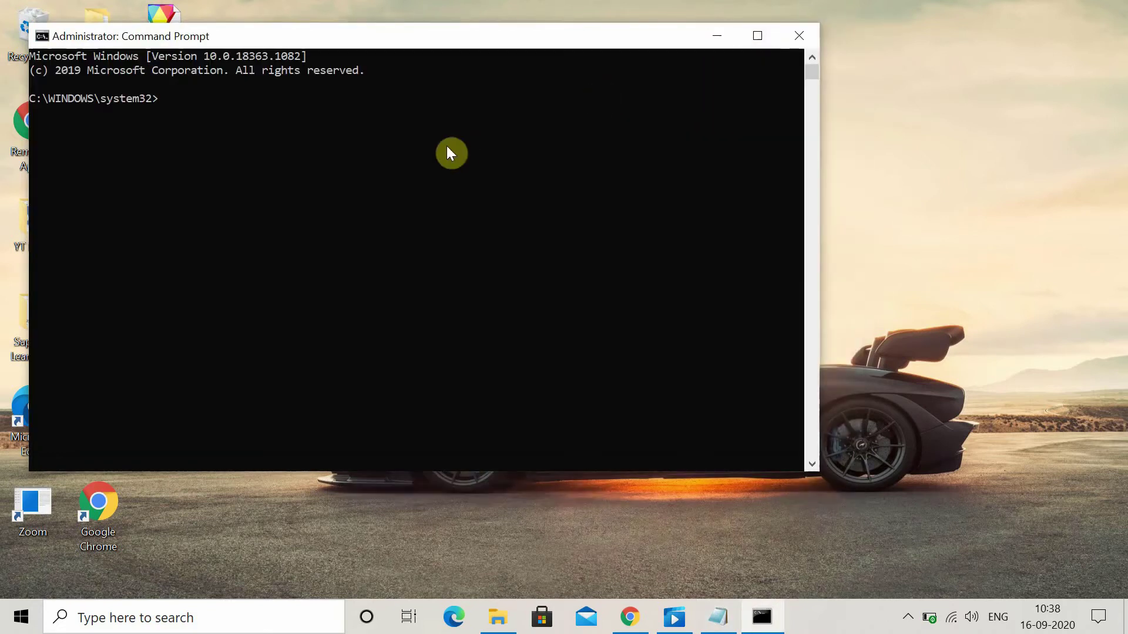
right_click(446, 146)
key(Return)
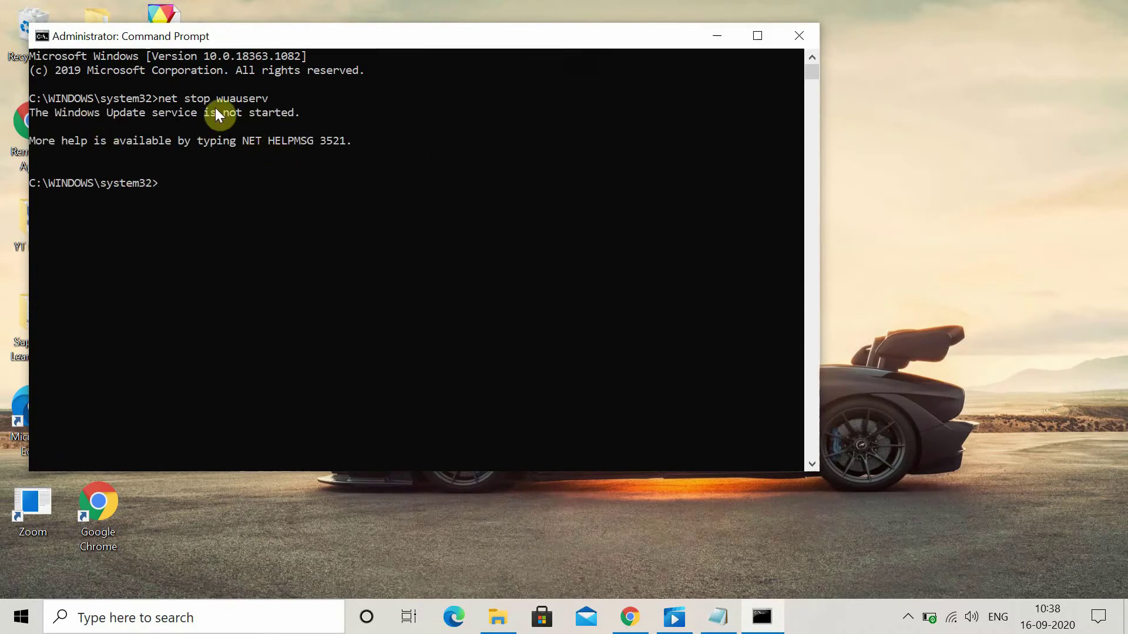
click(700, 608)
drag(154, 120, 32, 120)
key(ctrl+c)
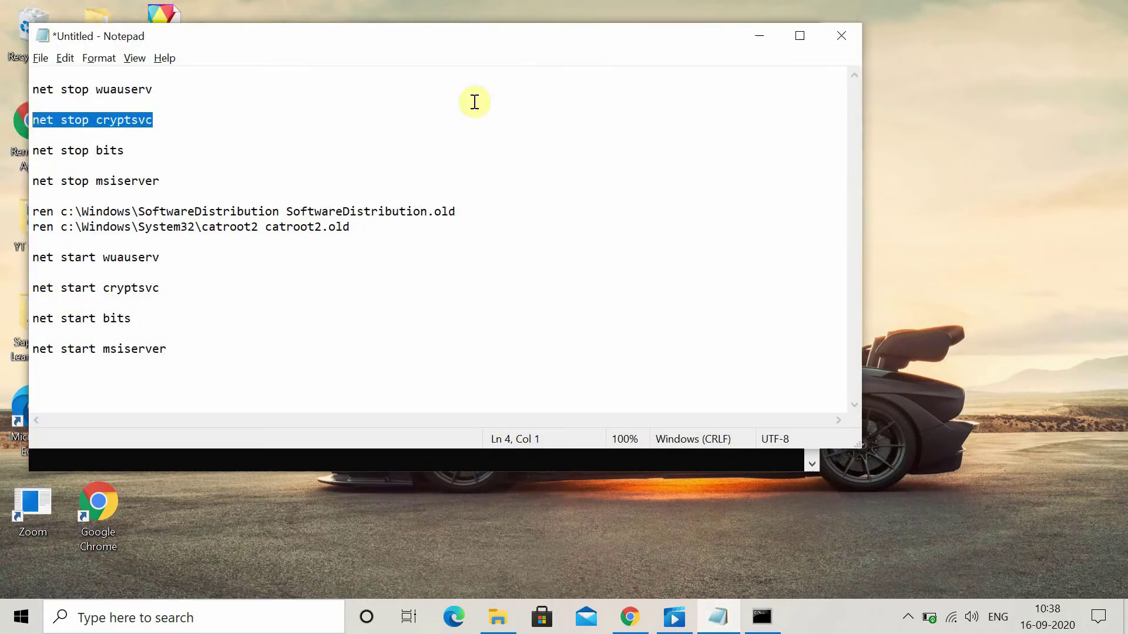
click(758, 37)
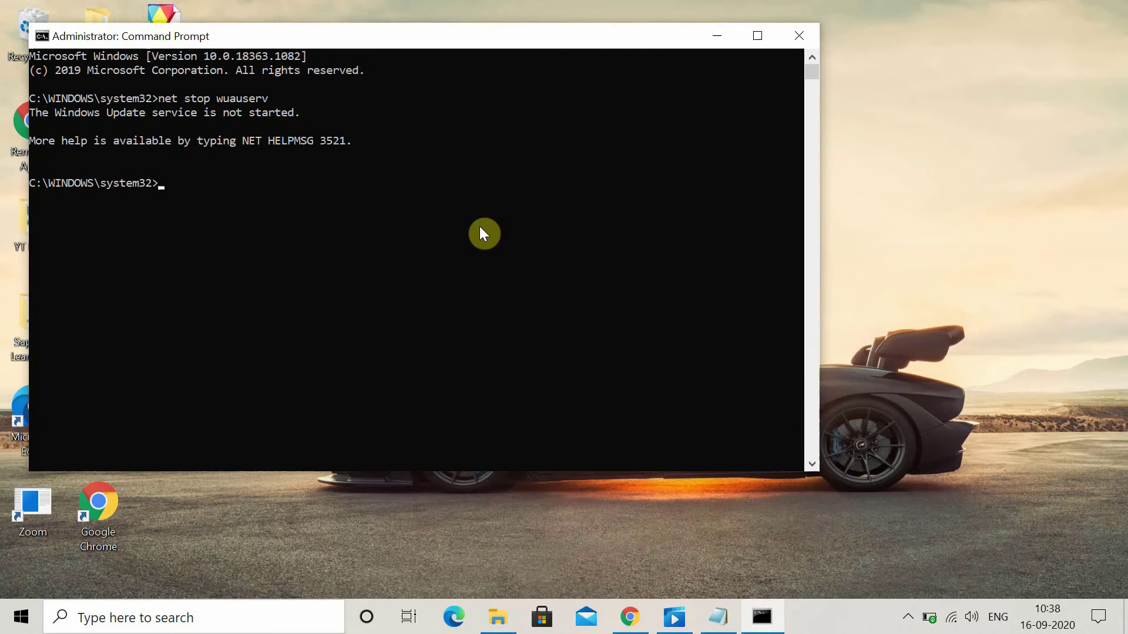
key(ctrl+v)
key(Return)
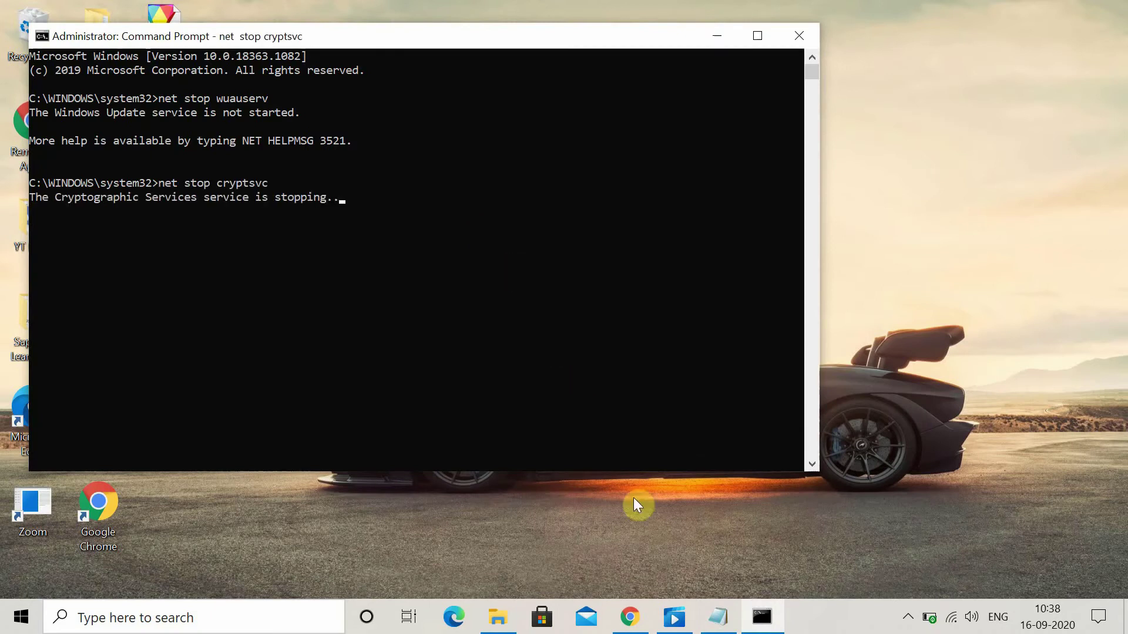
- Run net stop bits and net stop msiserver, copied from the Notepad list
click(718, 618)
drag(125, 151, 24, 144)
key(ctrl+c)
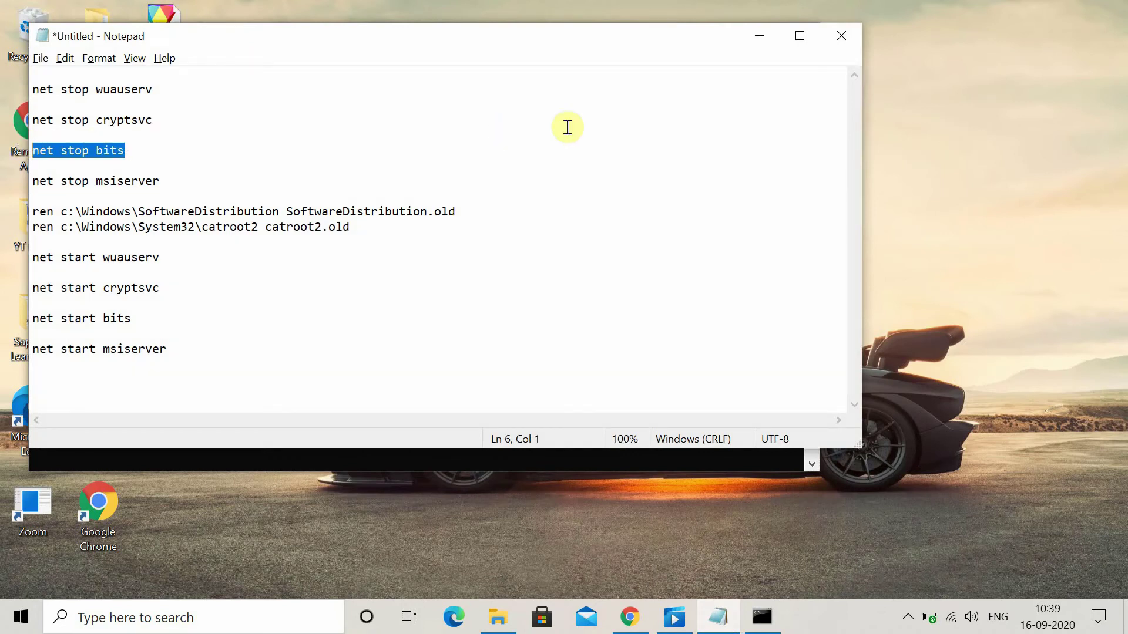
click(774, 41)
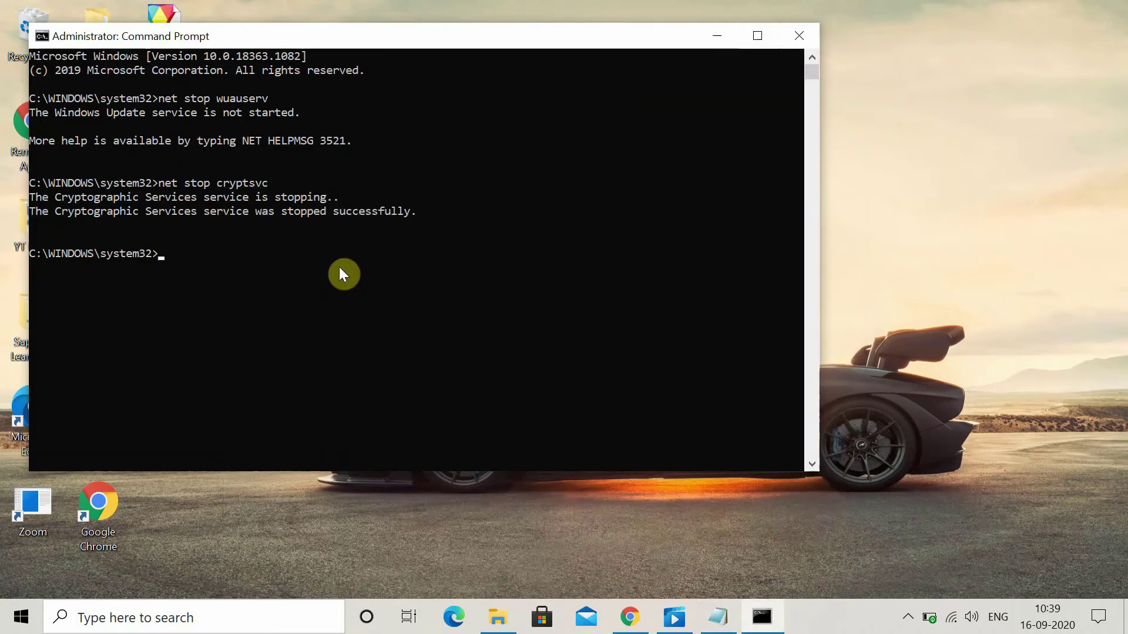
right_click(344, 275)
key(Return)
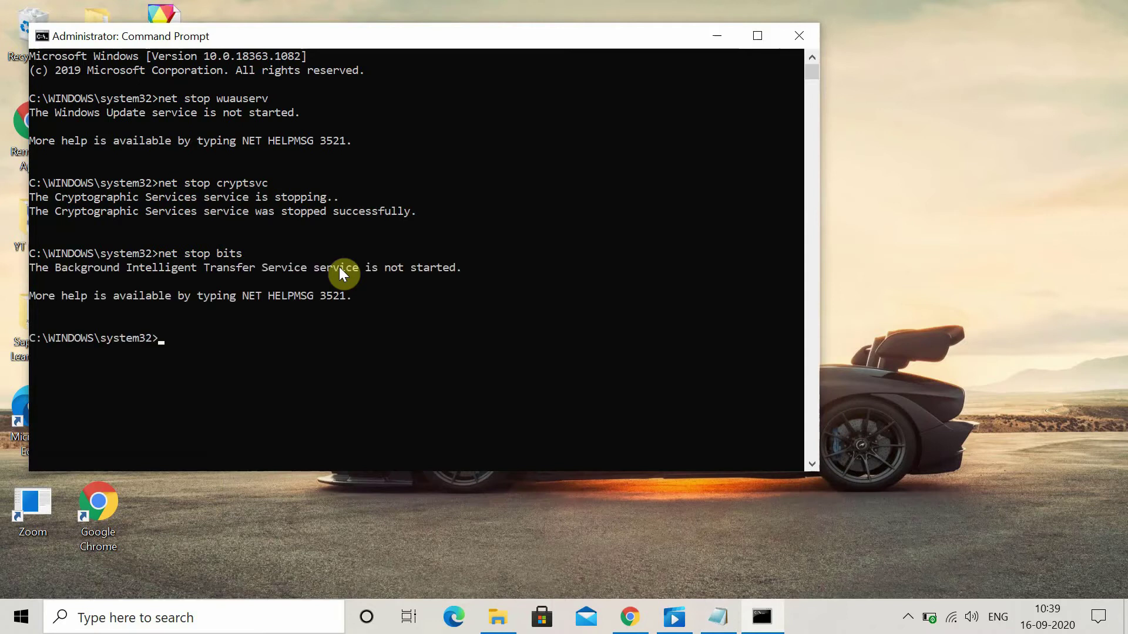
click(718, 607)
drag(160, 181, 20, 179)
key(ctrl+c)
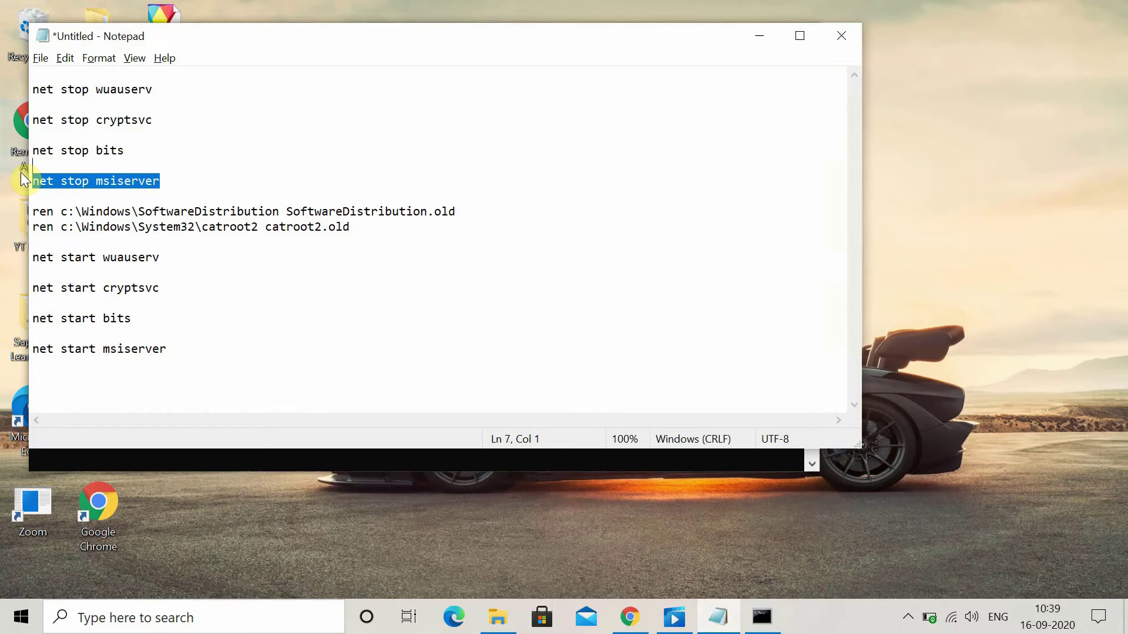
click(756, 34)
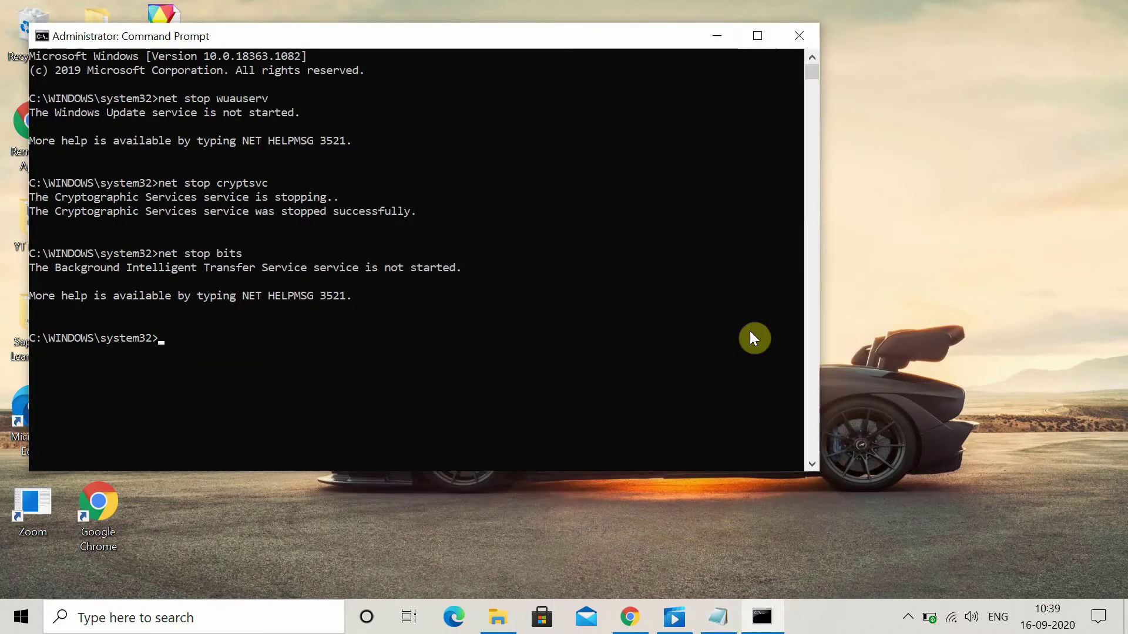
right_click(750, 330)
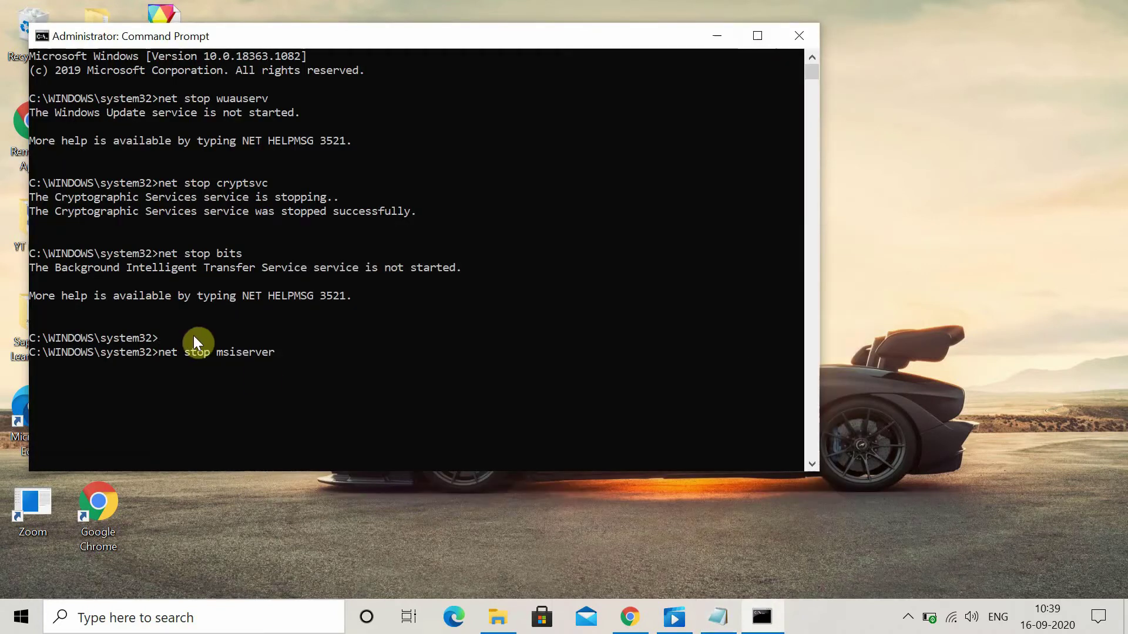
key(Return)
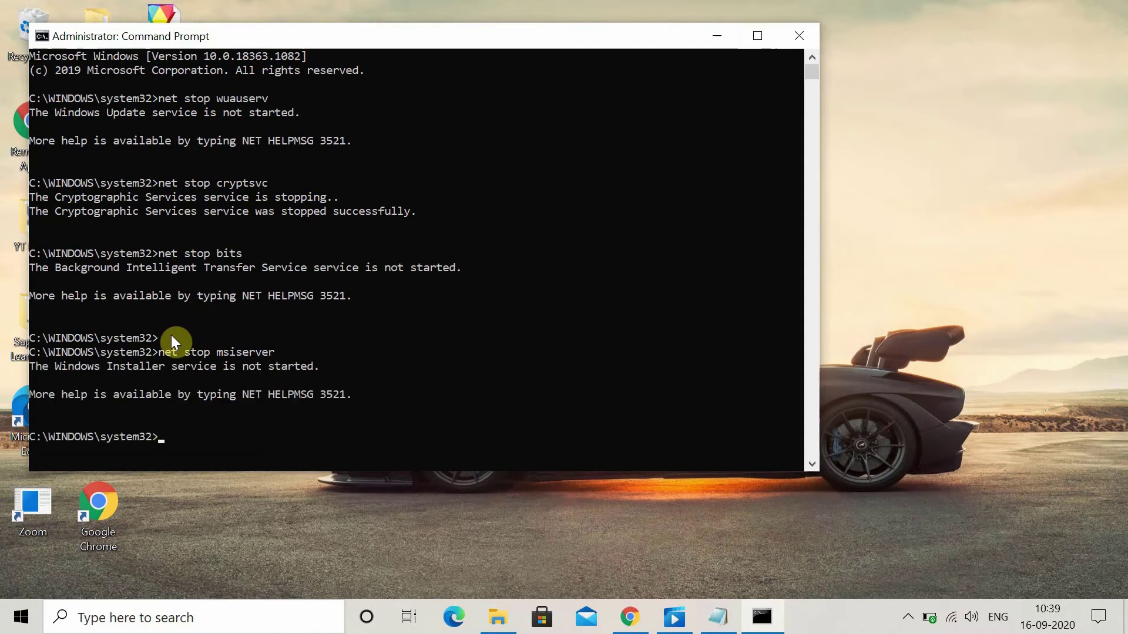
scroll(359, 347, down, 2)
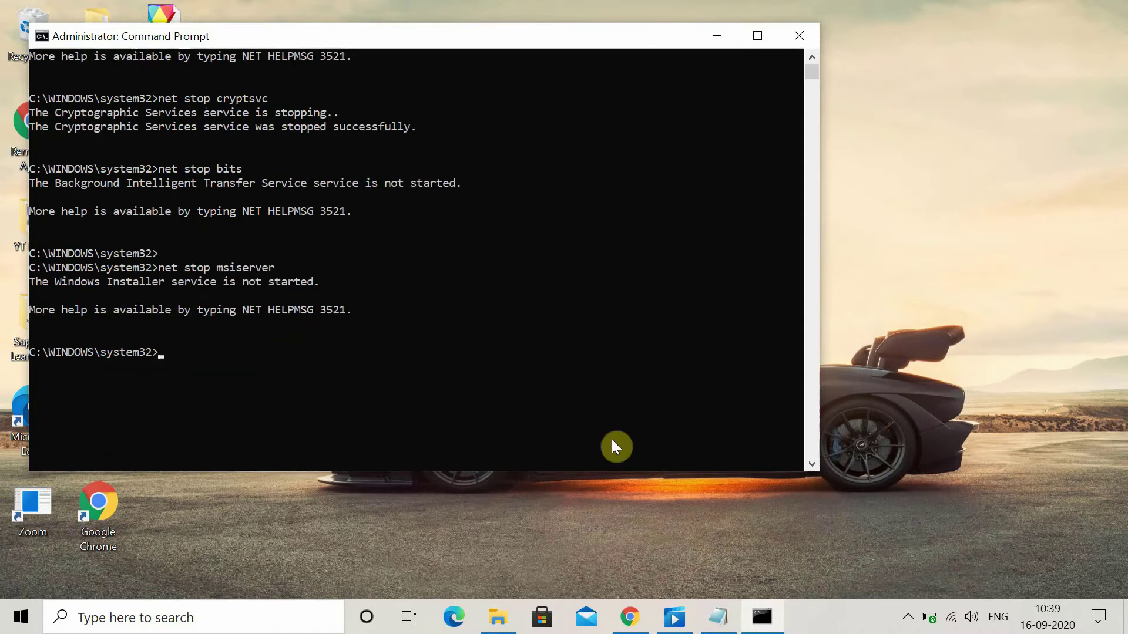
- Review the SoftwareDistribution and catroot2 folder paths in the Notepad list
click(718, 617)
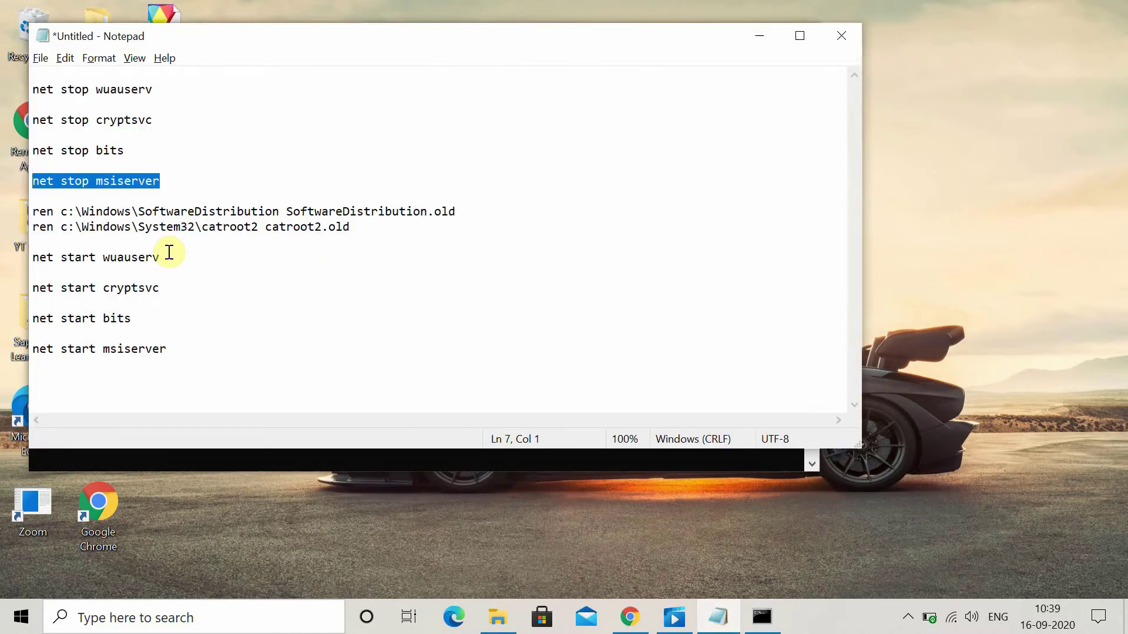
drag(60, 211, 278, 213)
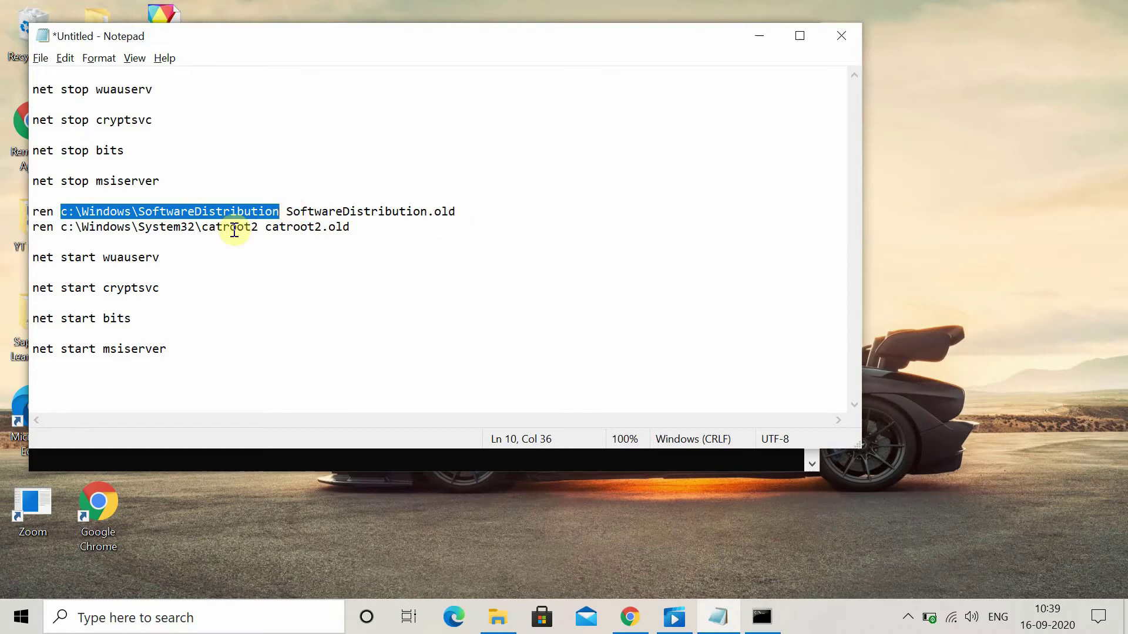
drag(61, 227, 259, 230)
click(423, 328)
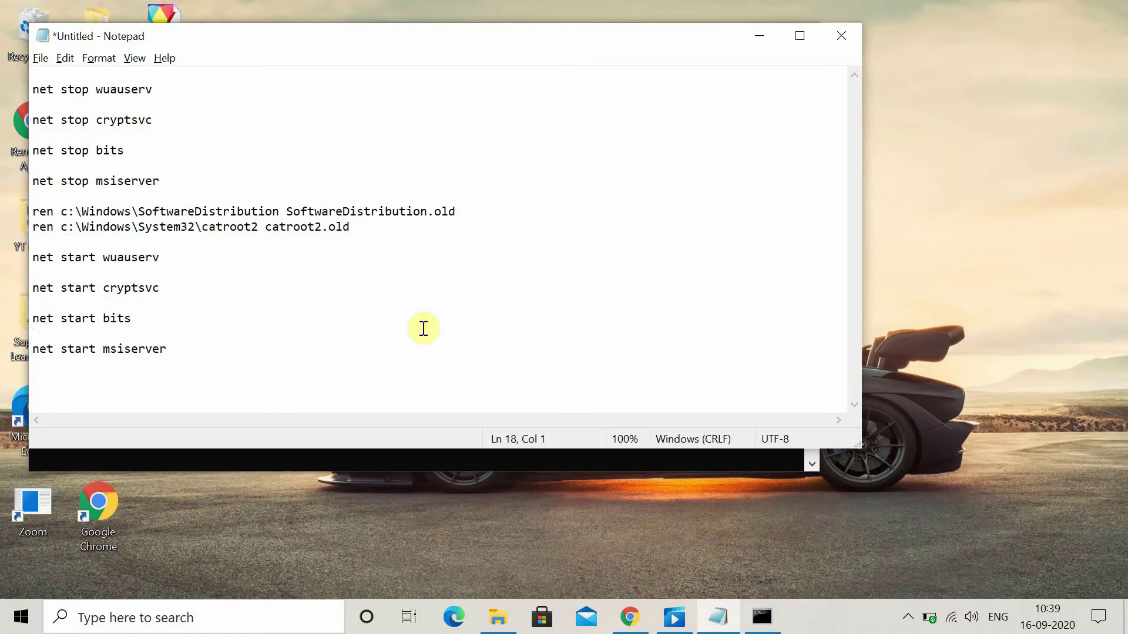
- Browse File Explorer to C:\Windows and locate the SoftwareDistribution folder
click(494, 627)
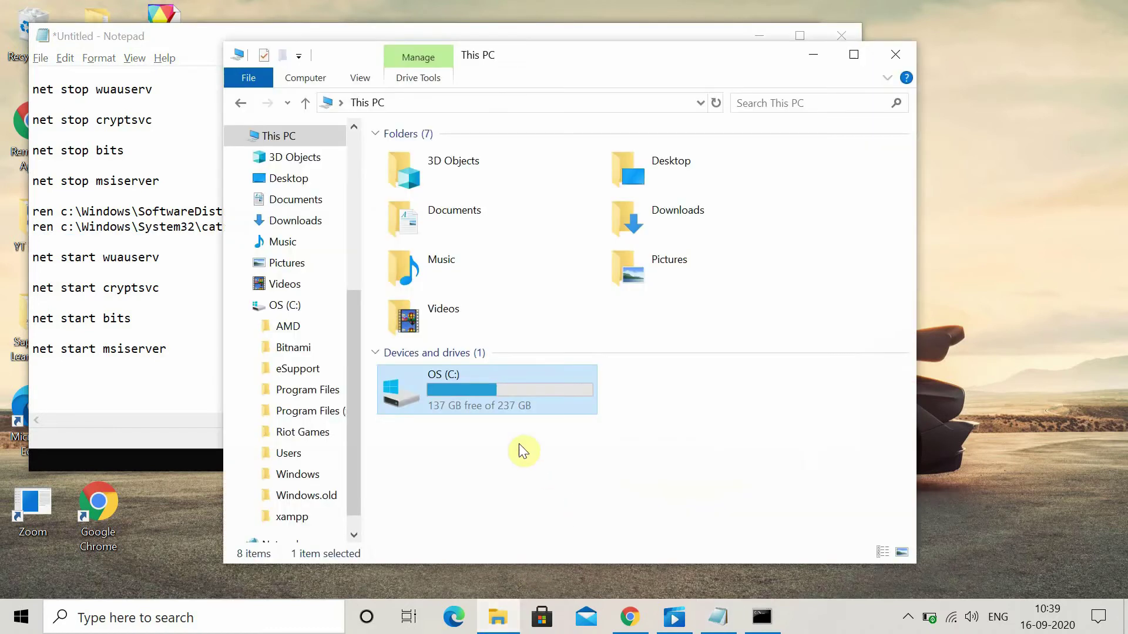
double_click(473, 396)
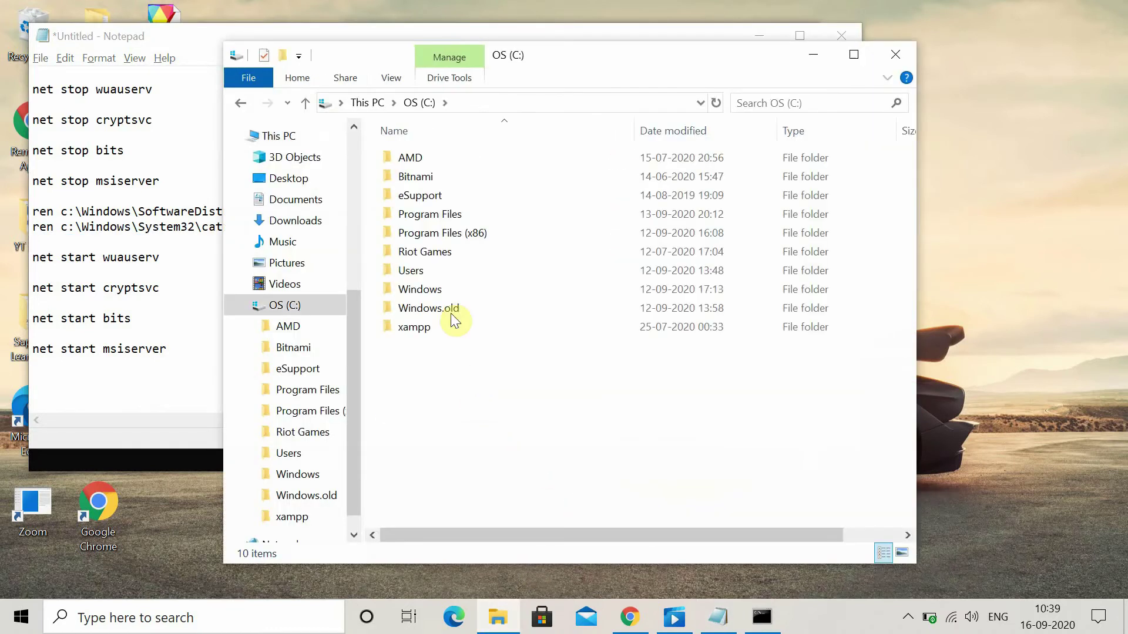
double_click(418, 289)
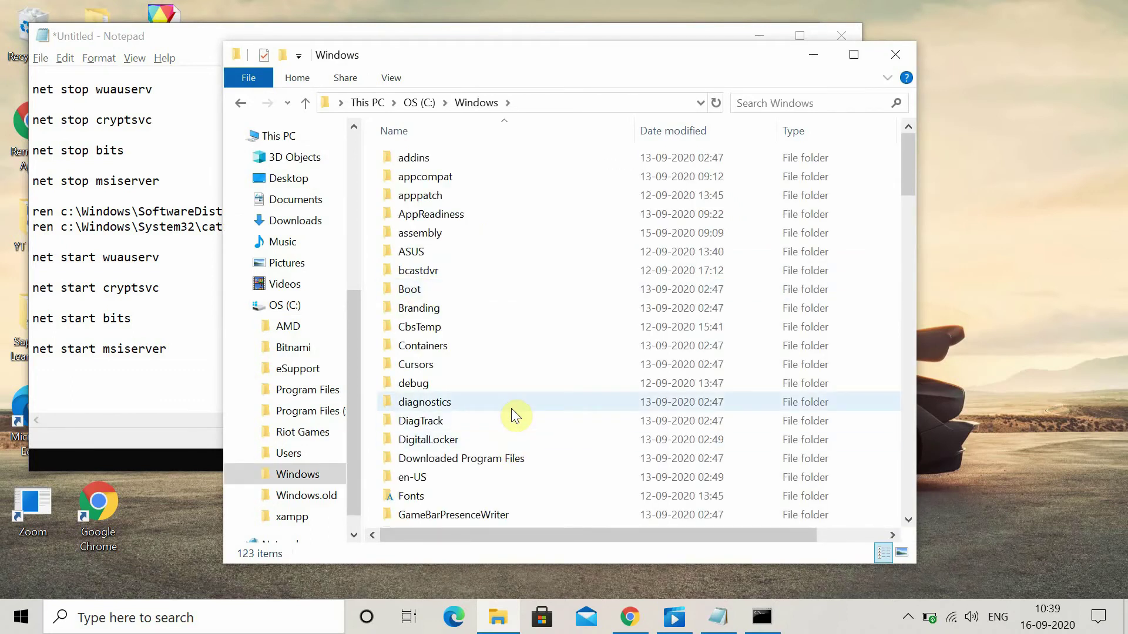
scroll(511, 408, down, 7)
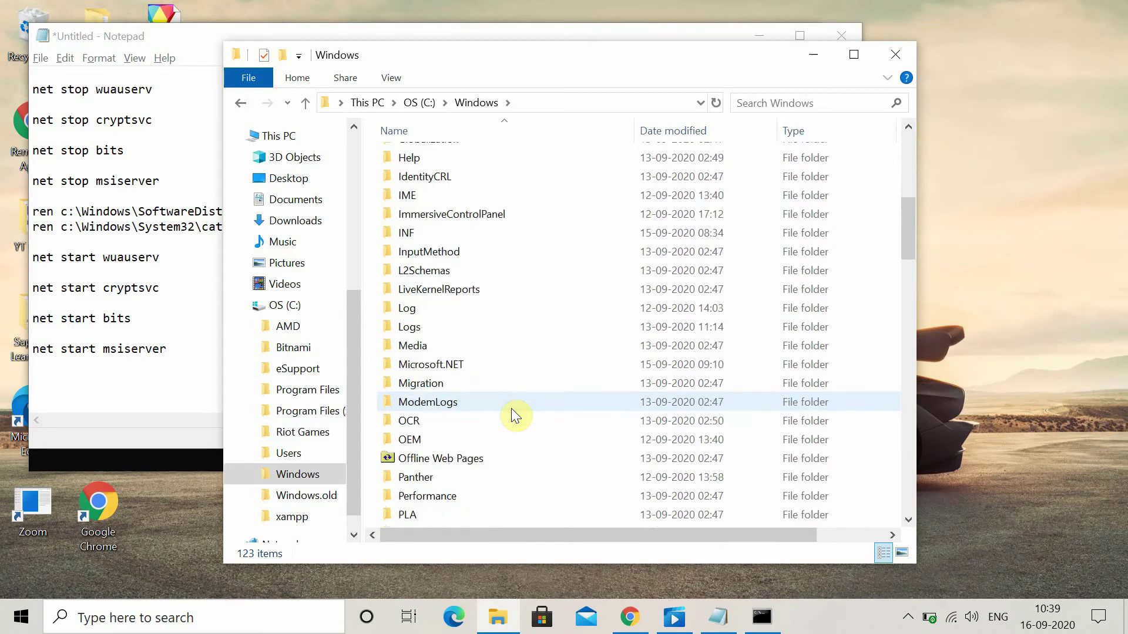
scroll(512, 408, down, 5)
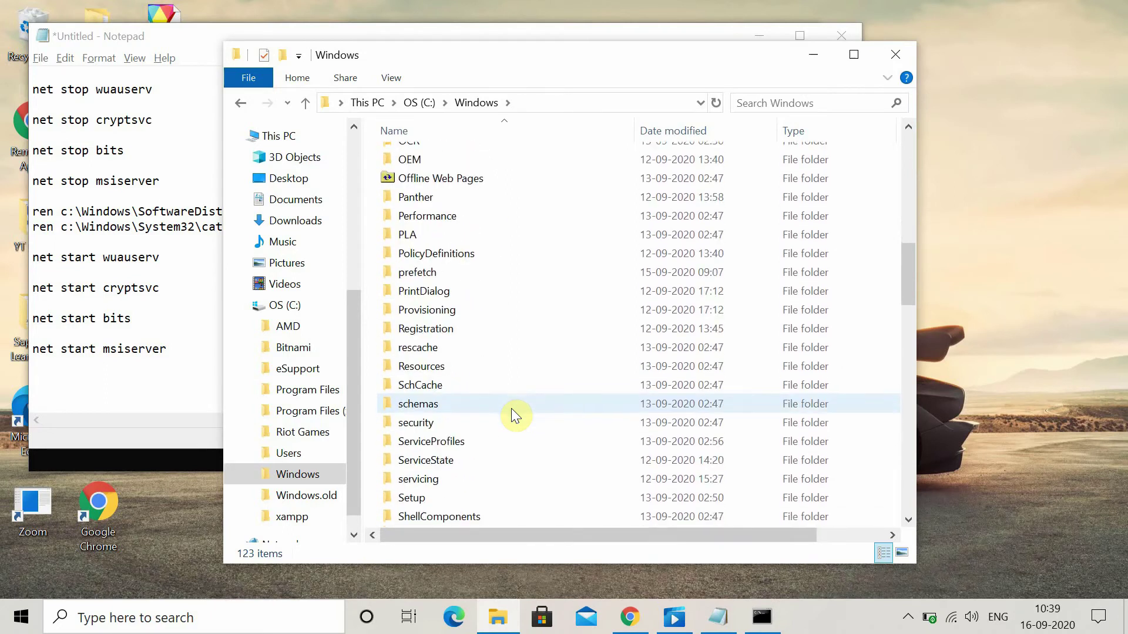
scroll(511, 408, down, 4)
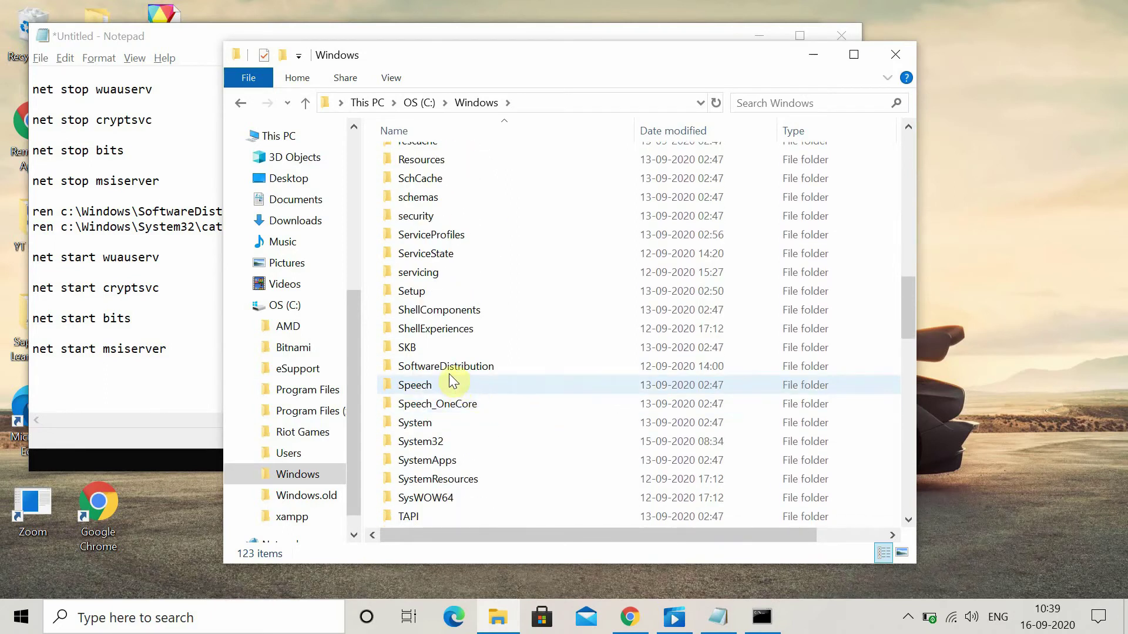
mouse_move(492, 371)
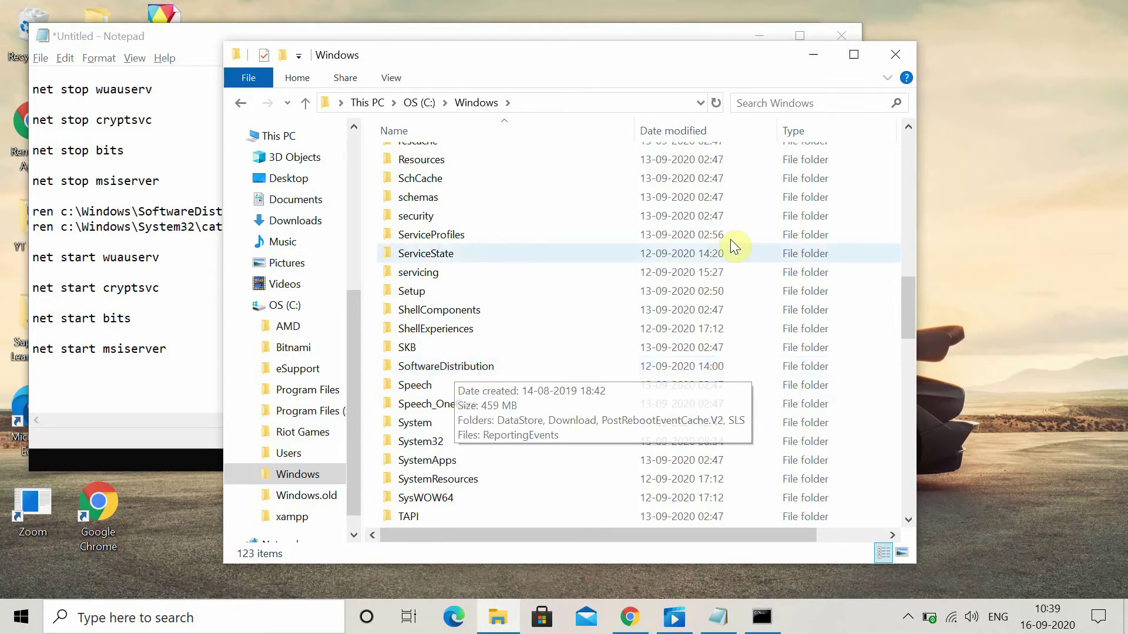
- Open System32 to confirm catroot2, then select both ren commands in Notepad
click(819, 54)
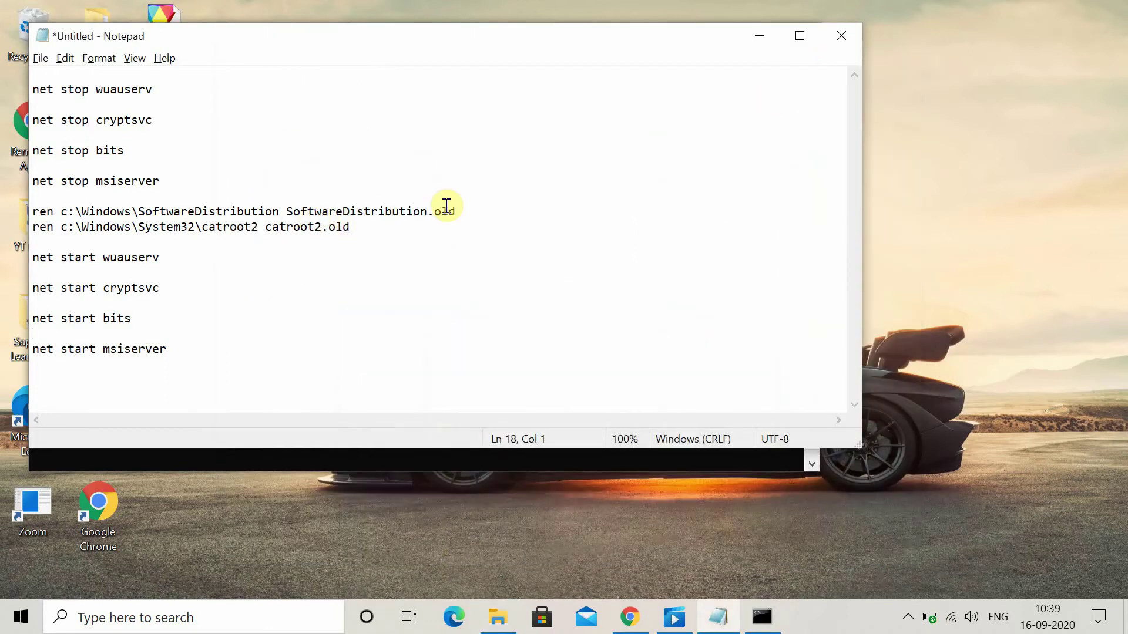
click(513, 617)
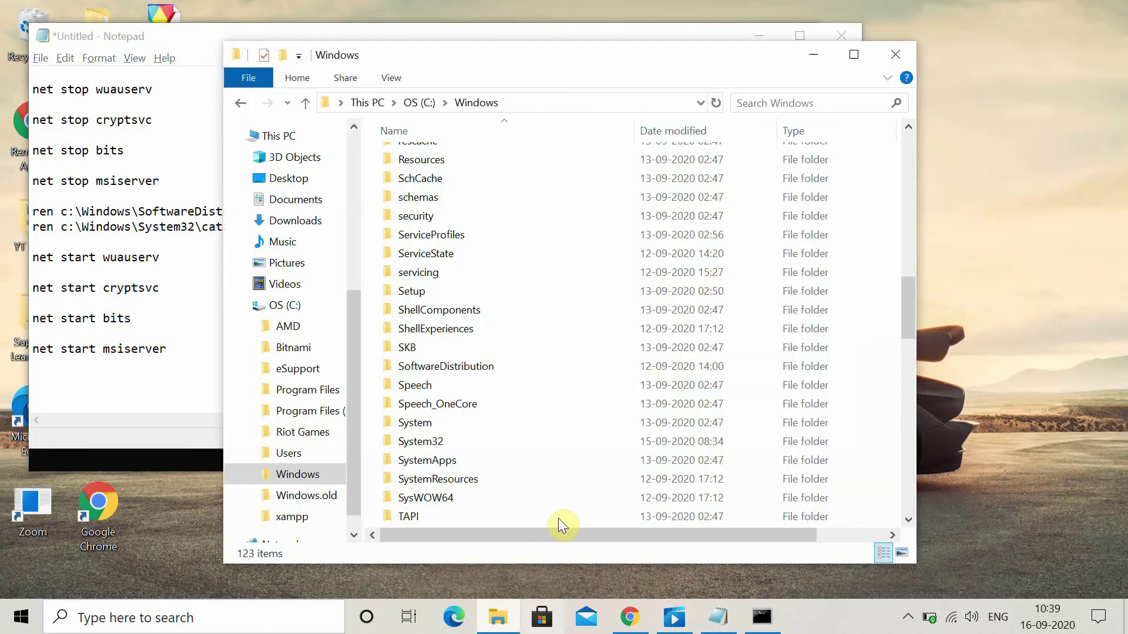
double_click(444, 440)
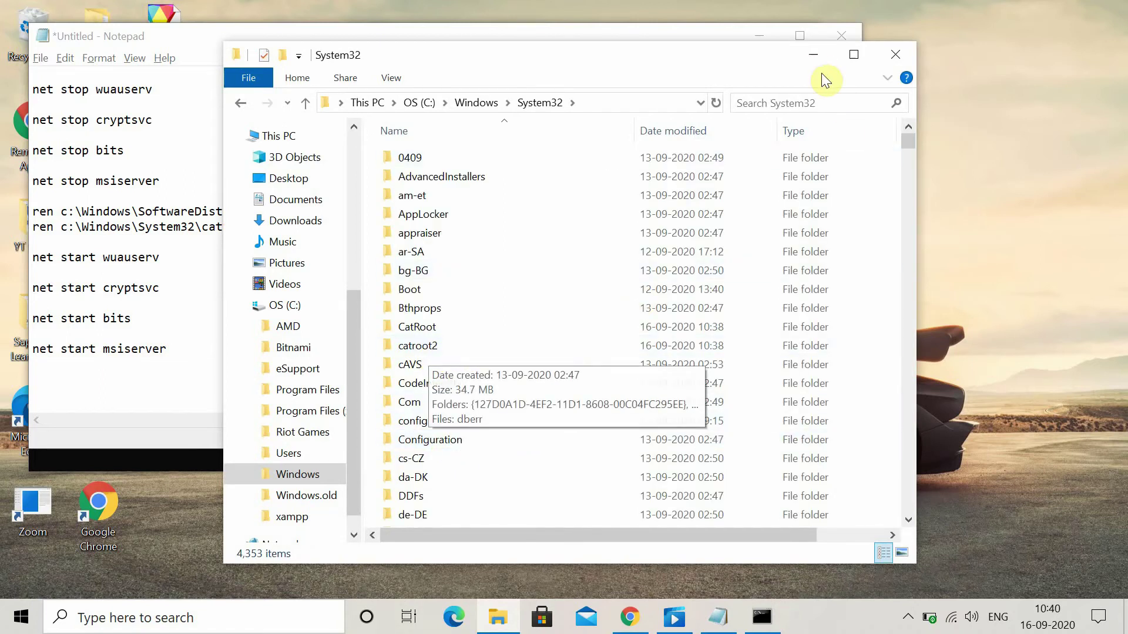
click(813, 54)
drag(365, 228, 36, 214)
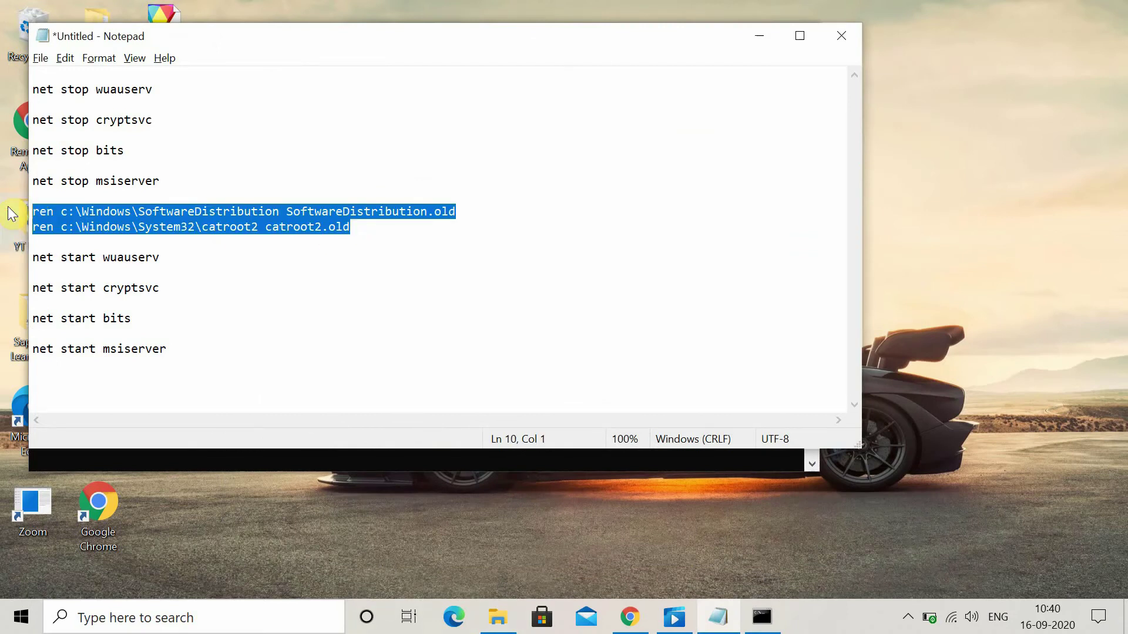
- Run net start wuauserv and net start cryptsvc in the admin Command Prompt
click(167, 253)
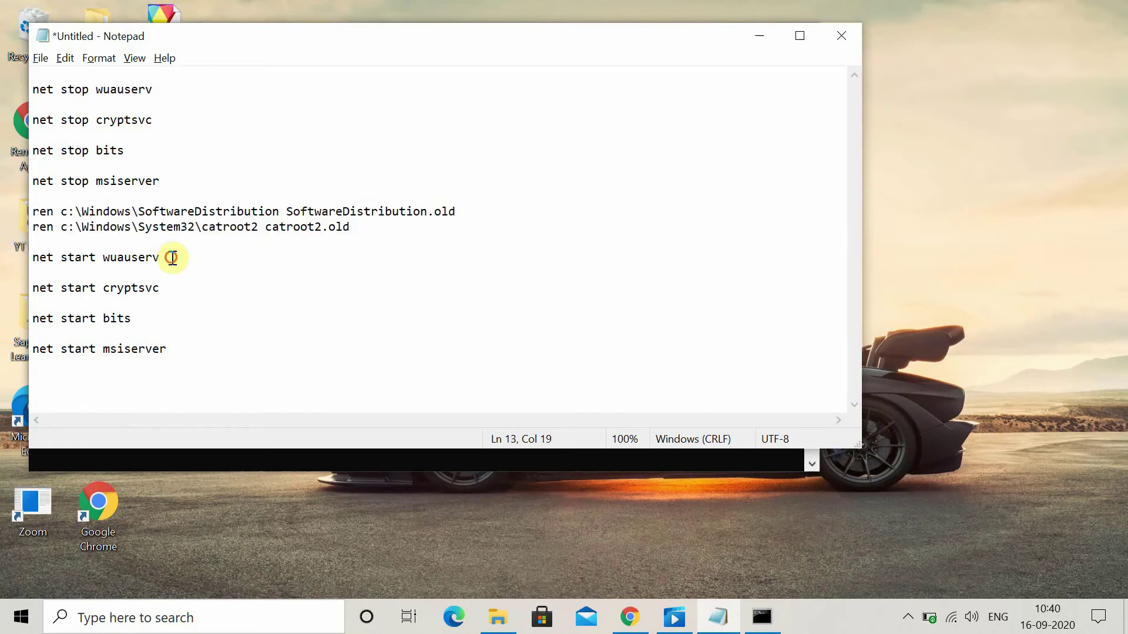
drag(170, 256, 34, 259)
key(ctrl+c)
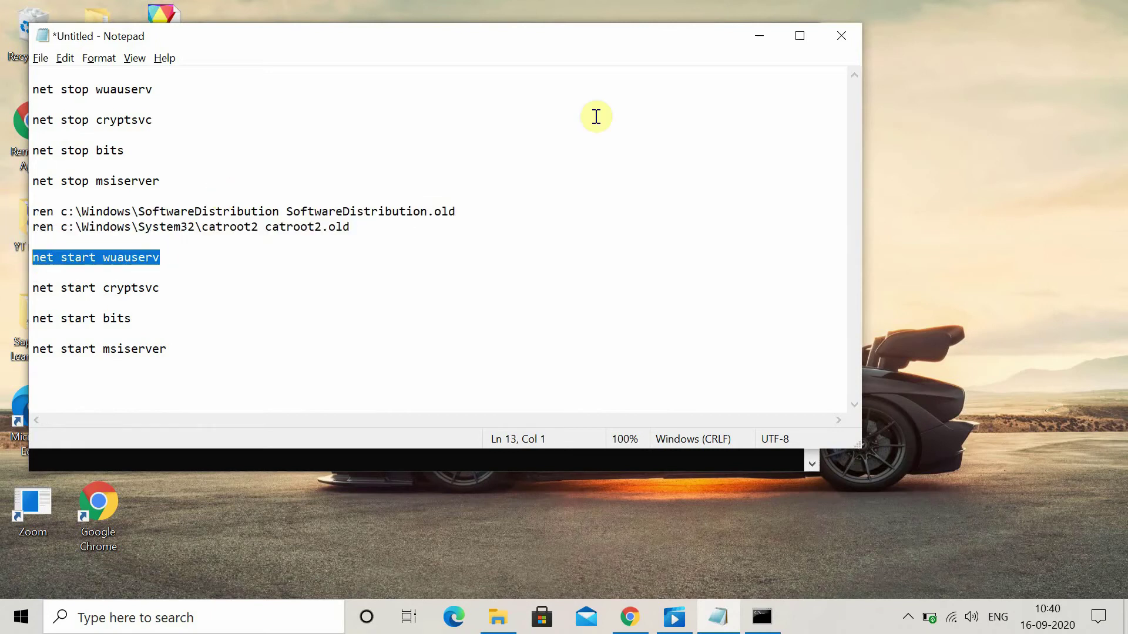
click(762, 36)
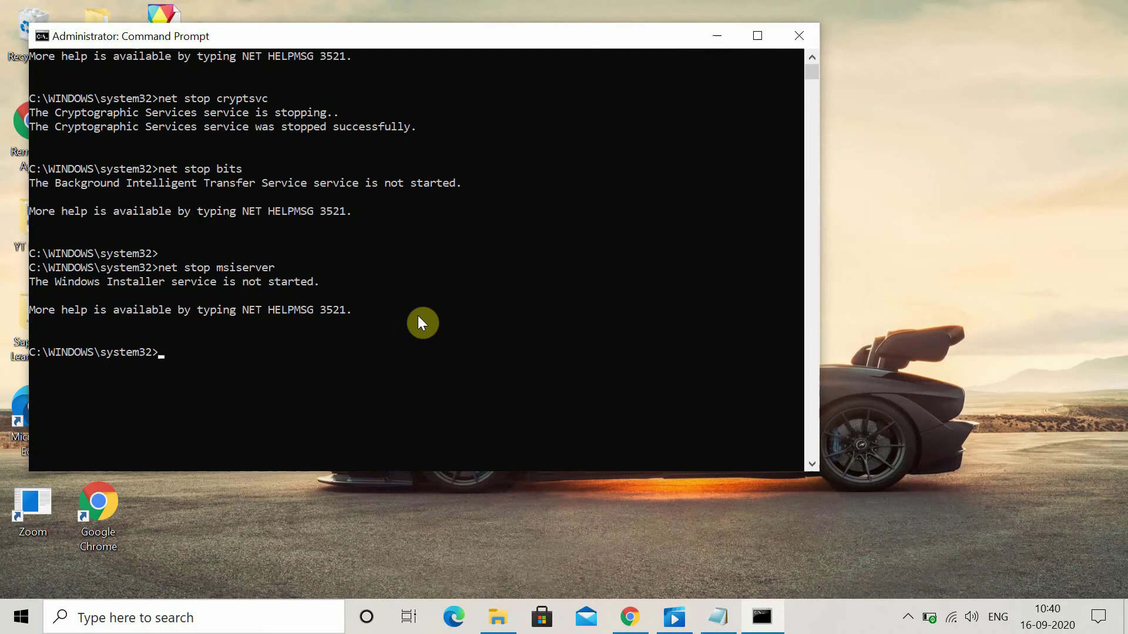
key(ctrl+v)
key(Return)
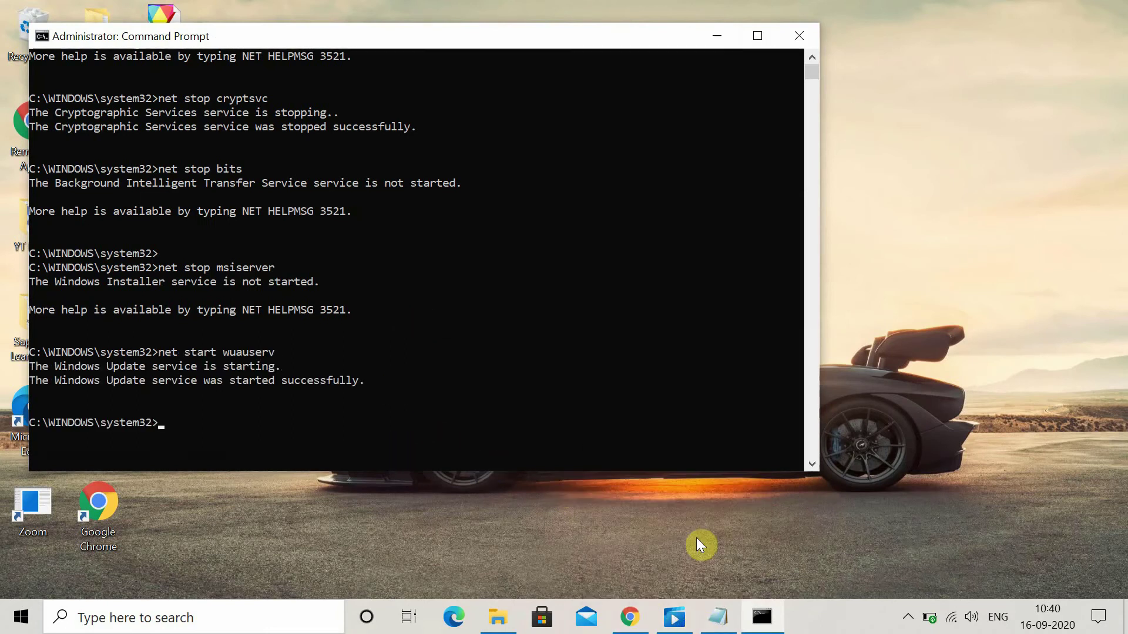
click(718, 617)
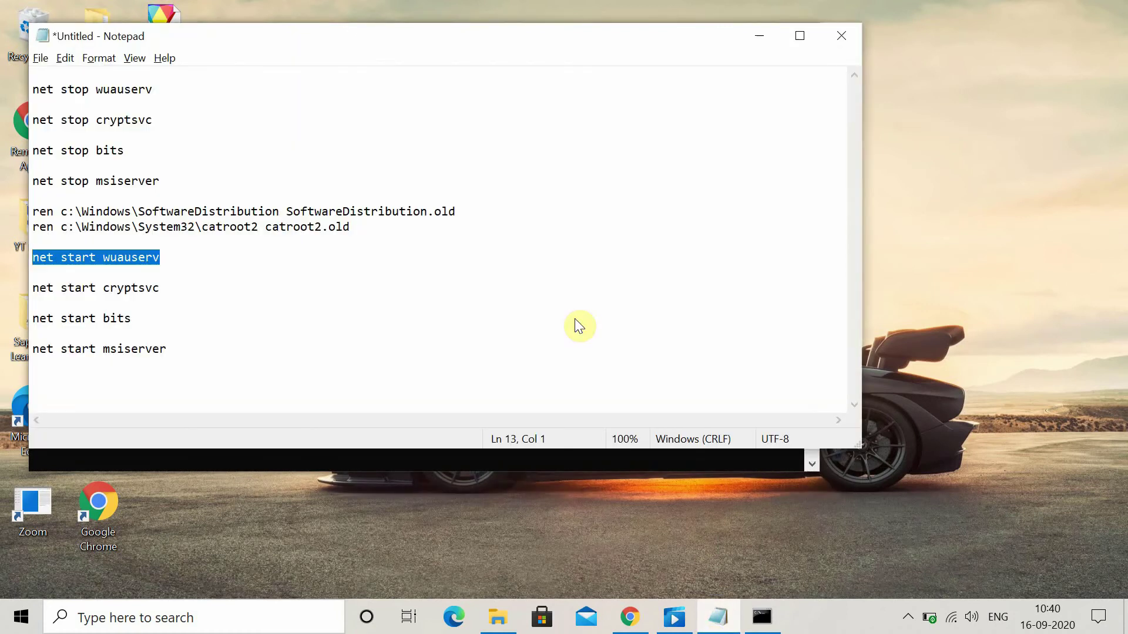
drag(2, 273, 7, 288)
key(ctrl+c)
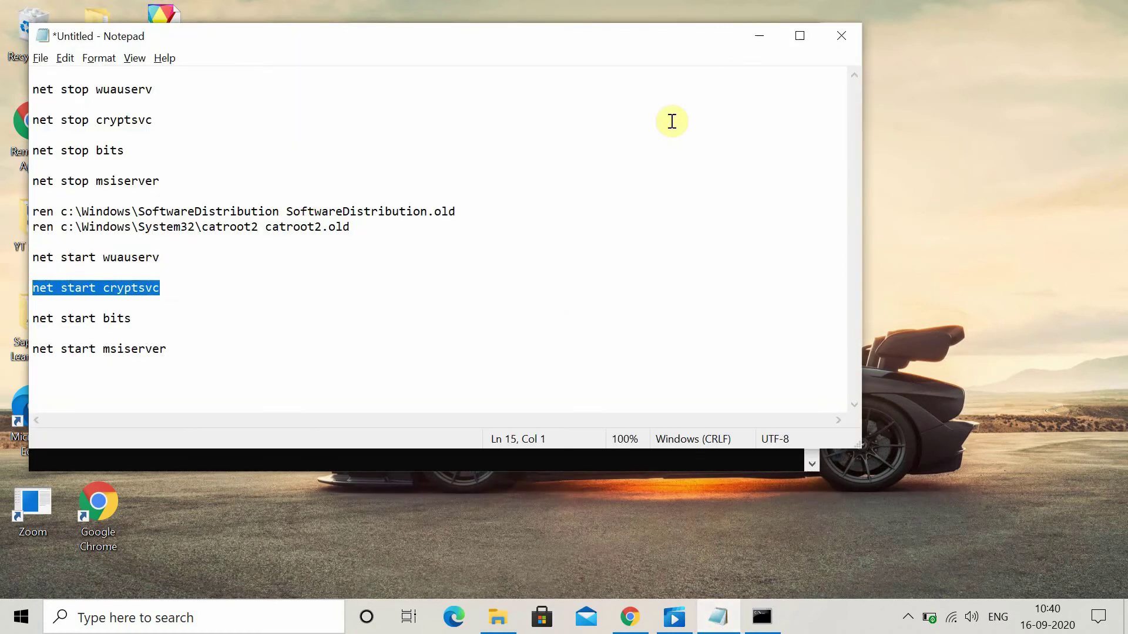
click(756, 39)
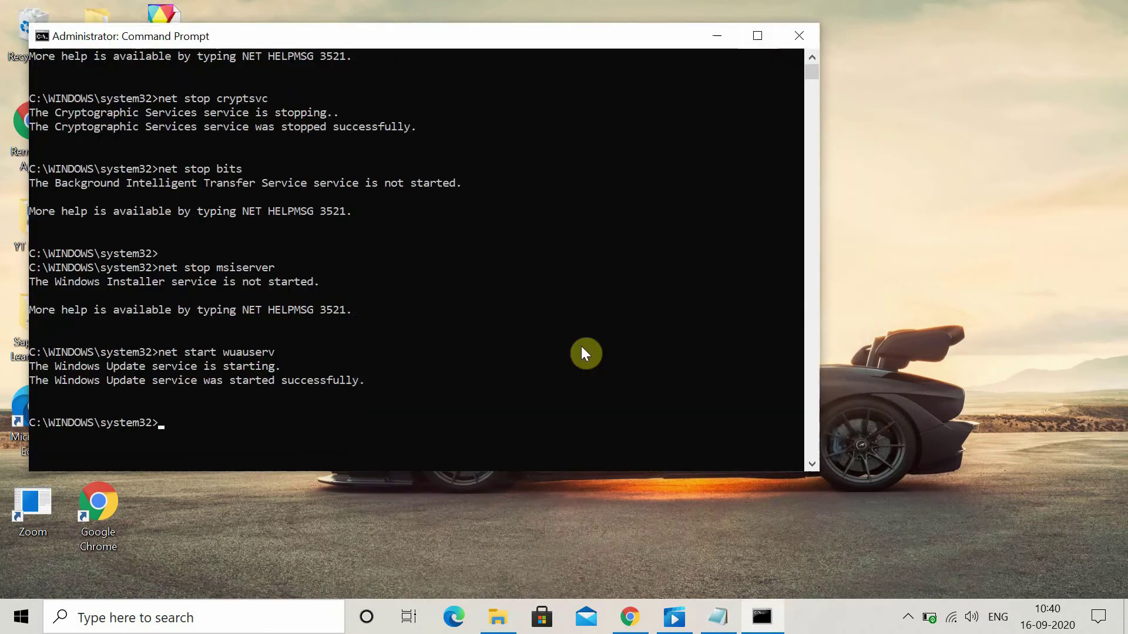
key(ctrl+v)
key(Return)
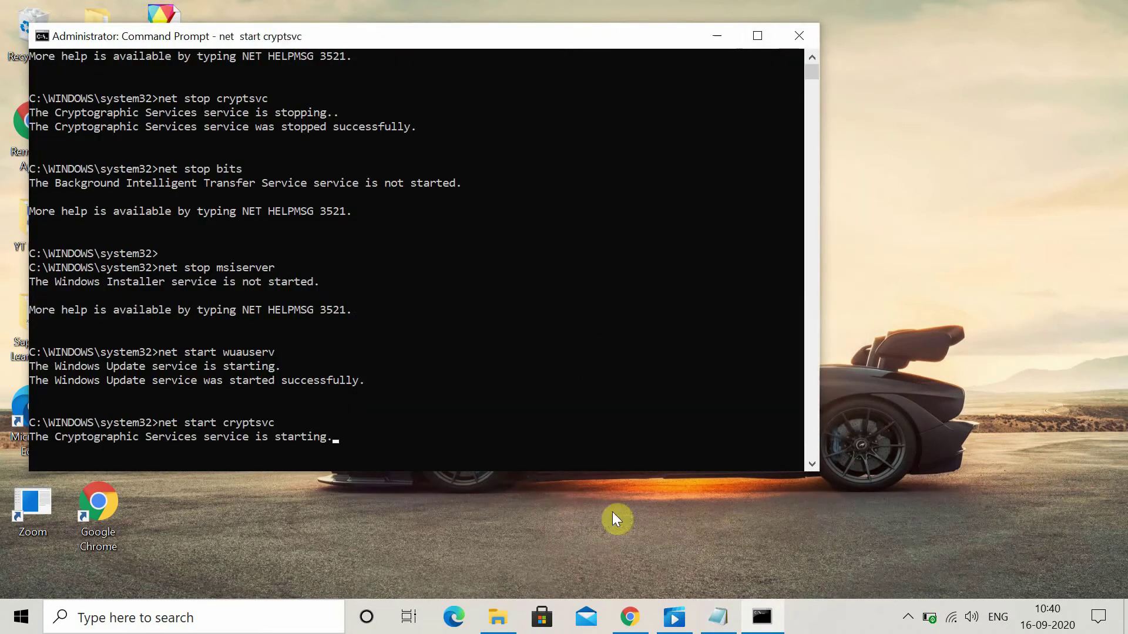
- Run net start bits and net start msiserver in the admin Command Prompt
click(718, 617)
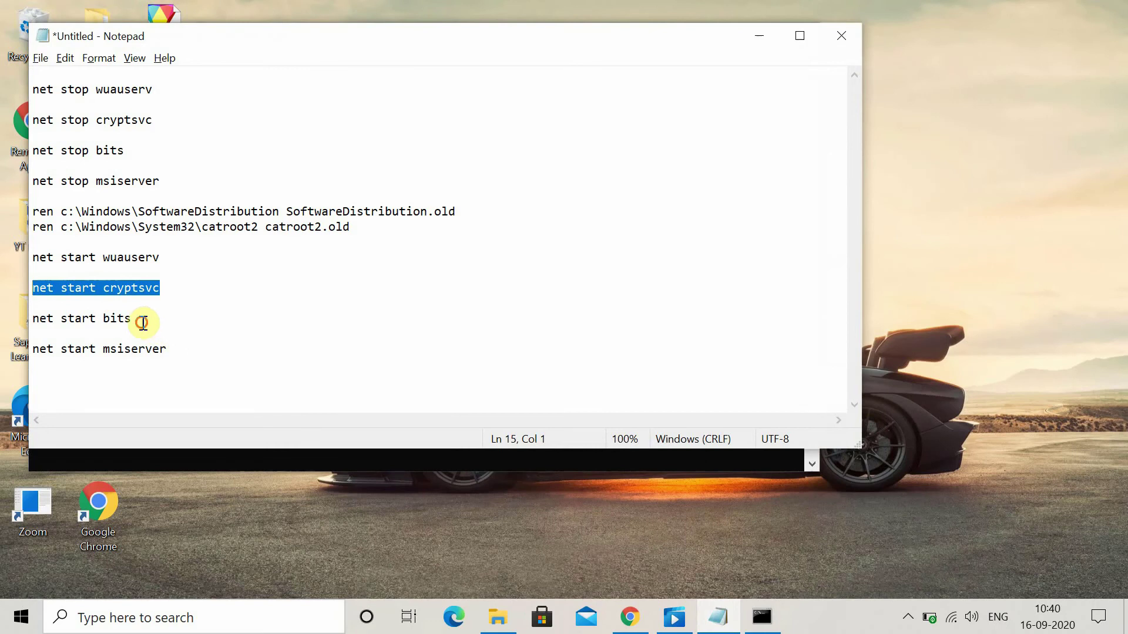
drag(133, 319, 10, 324)
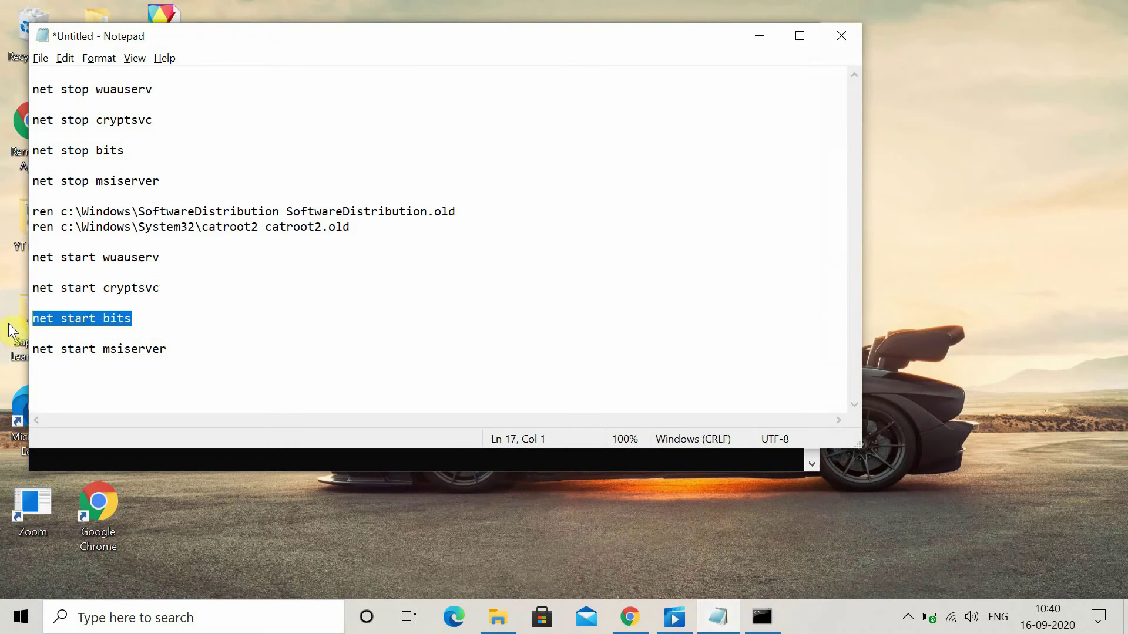
click(759, 39)
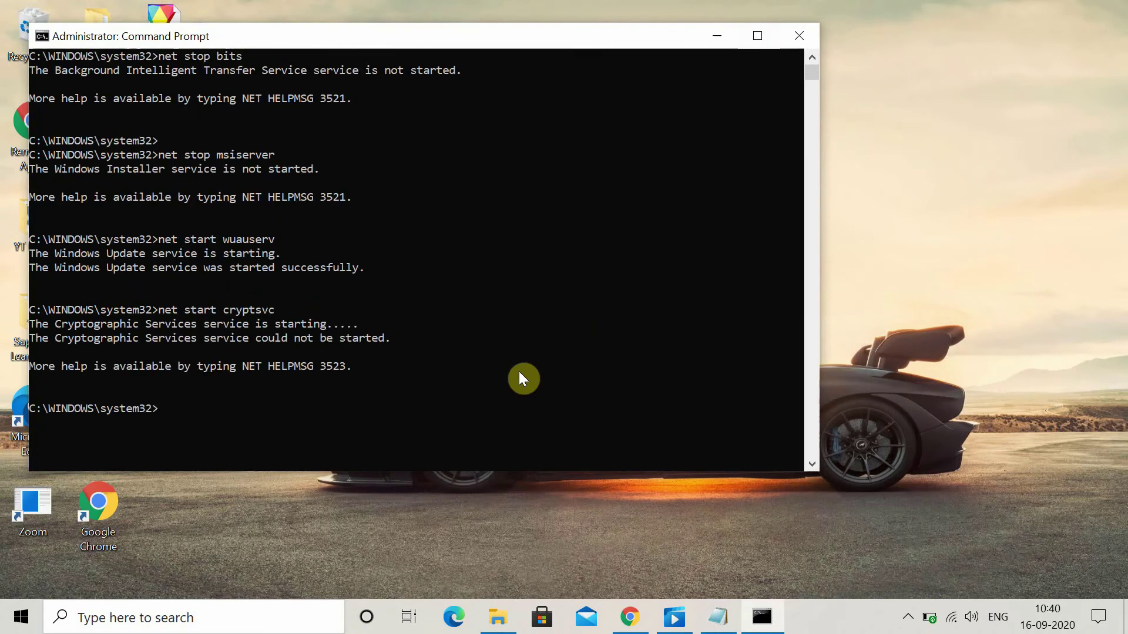
text(net start bits)
key(Return)
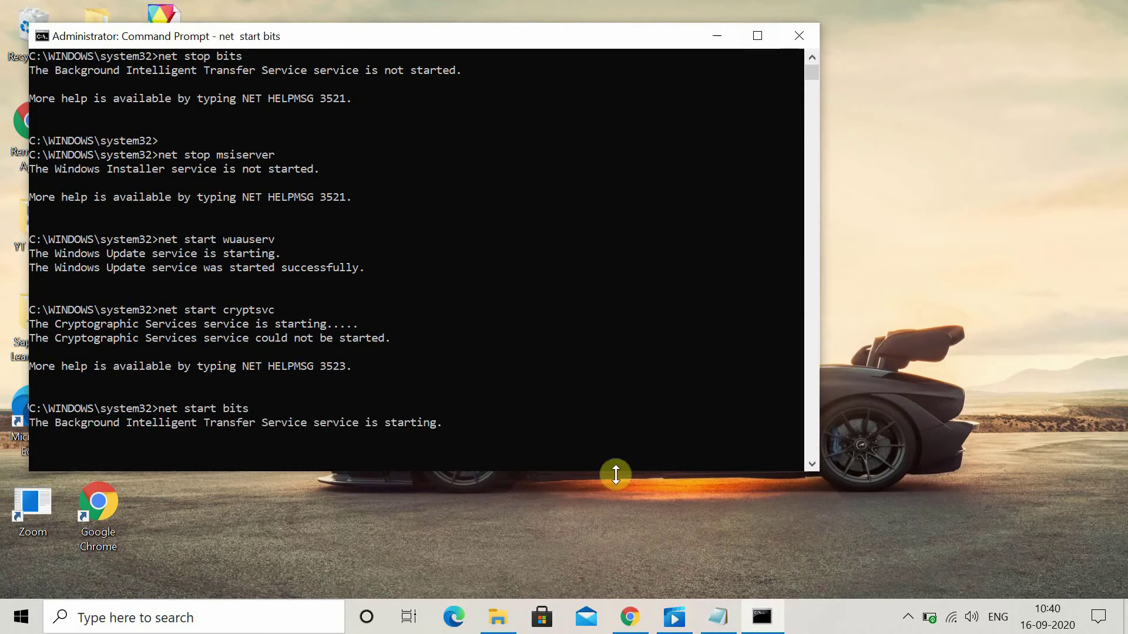
click(717, 617)
drag(177, 343, 8, 357)
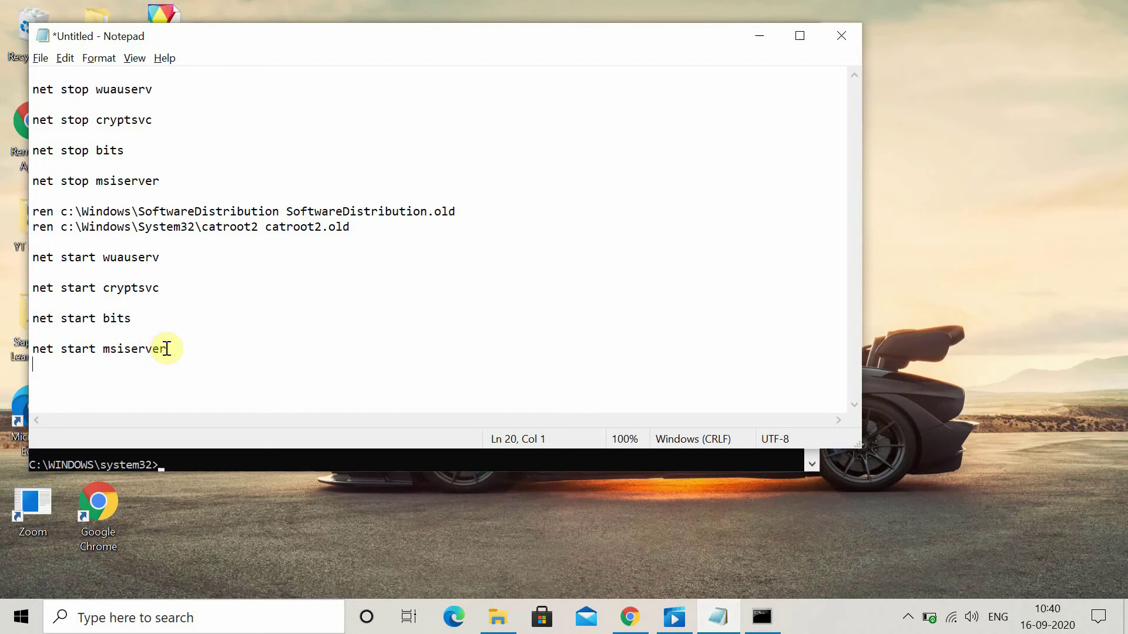
drag(167, 349, 32, 349)
key(ctrl+c)
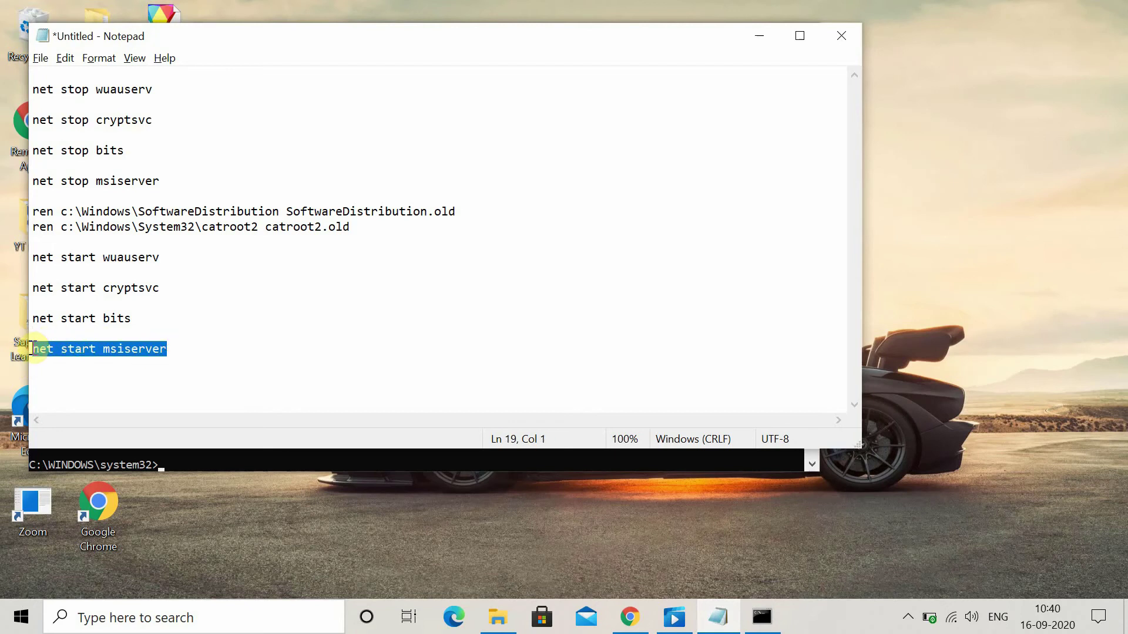
click(767, 29)
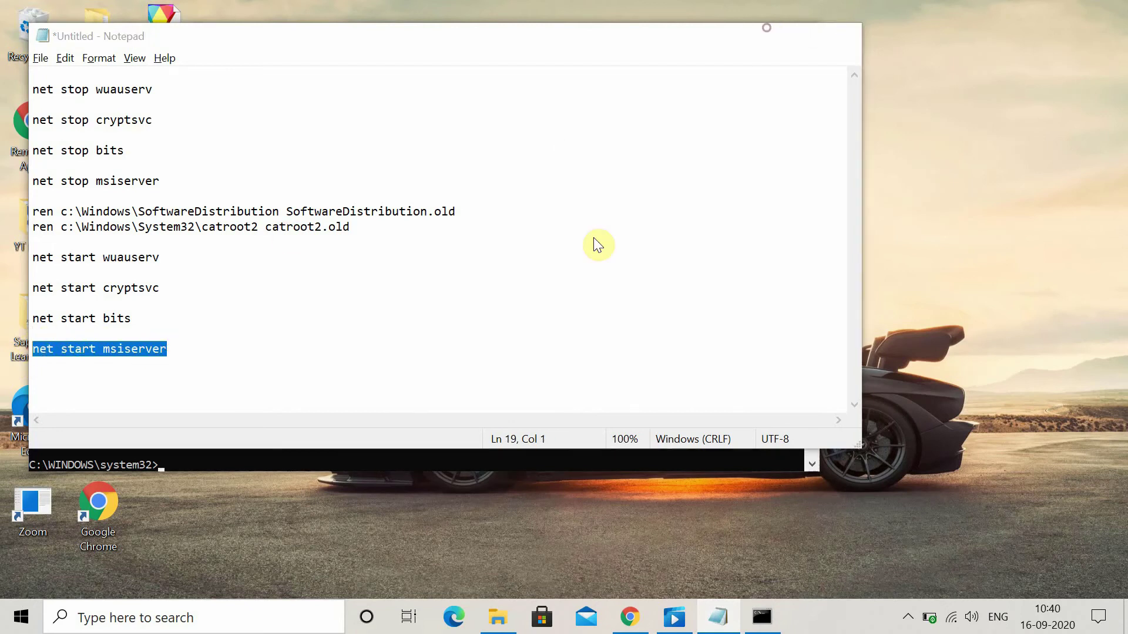
right_click(604, 300)
key(Return)
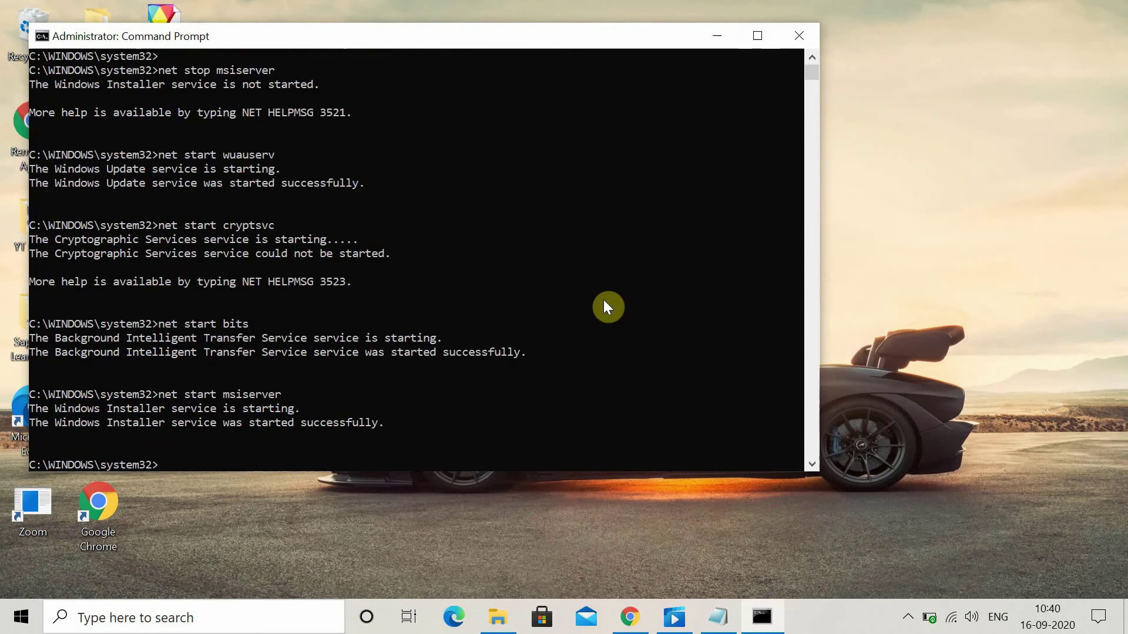
- Exit Command Prompt and restart the computer from Start > Power
text(exit)
key(Return)
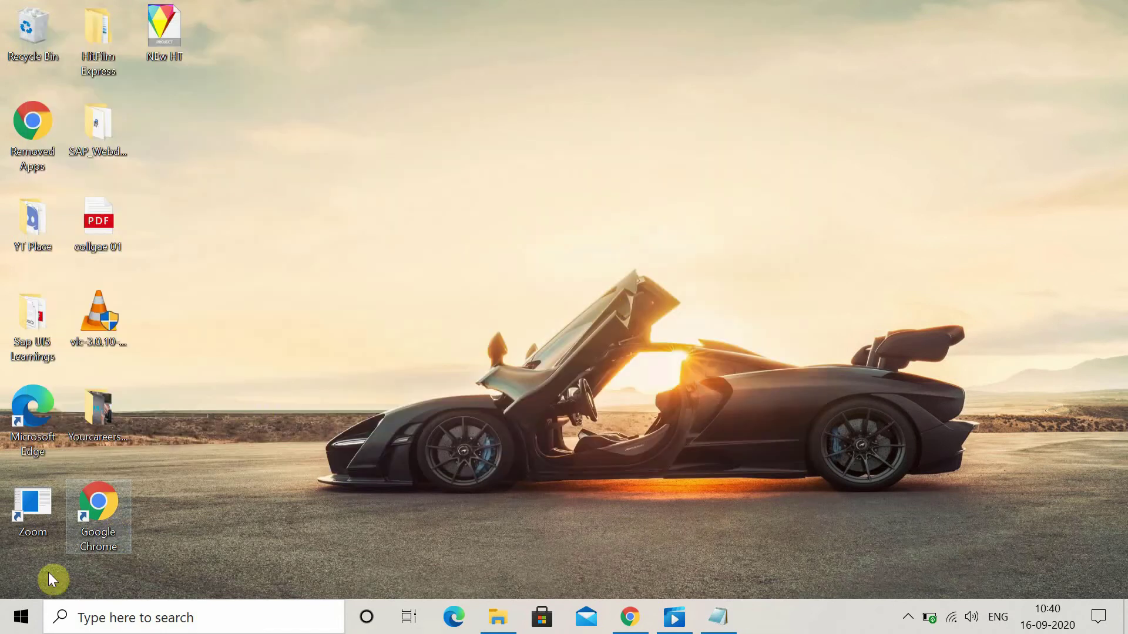
click(22, 617)
click(22, 580)
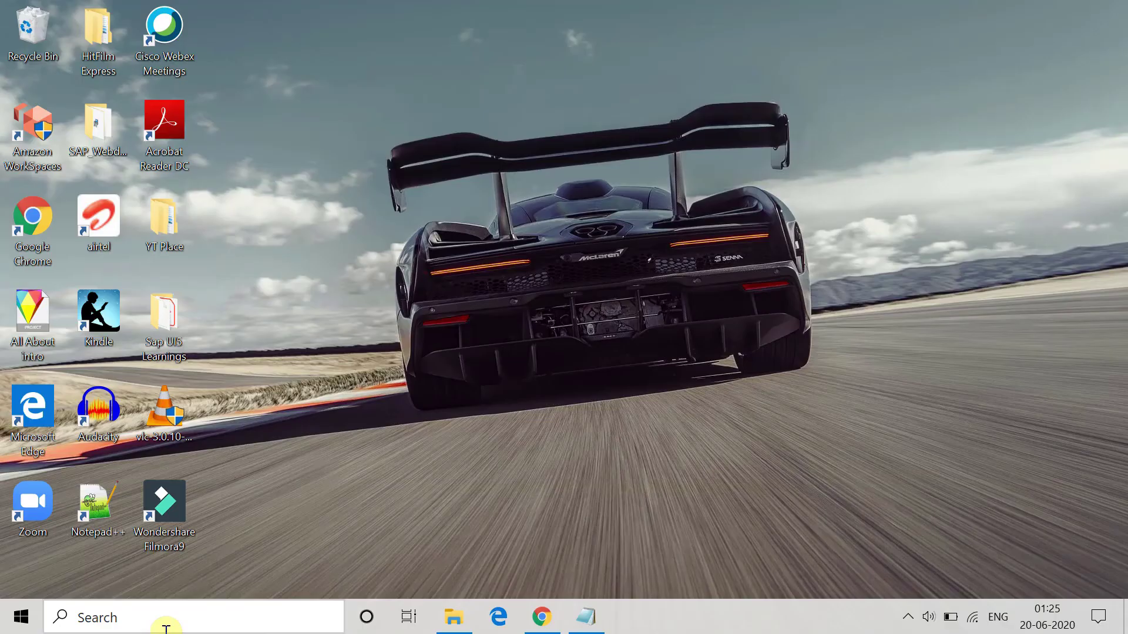
click(164, 626)
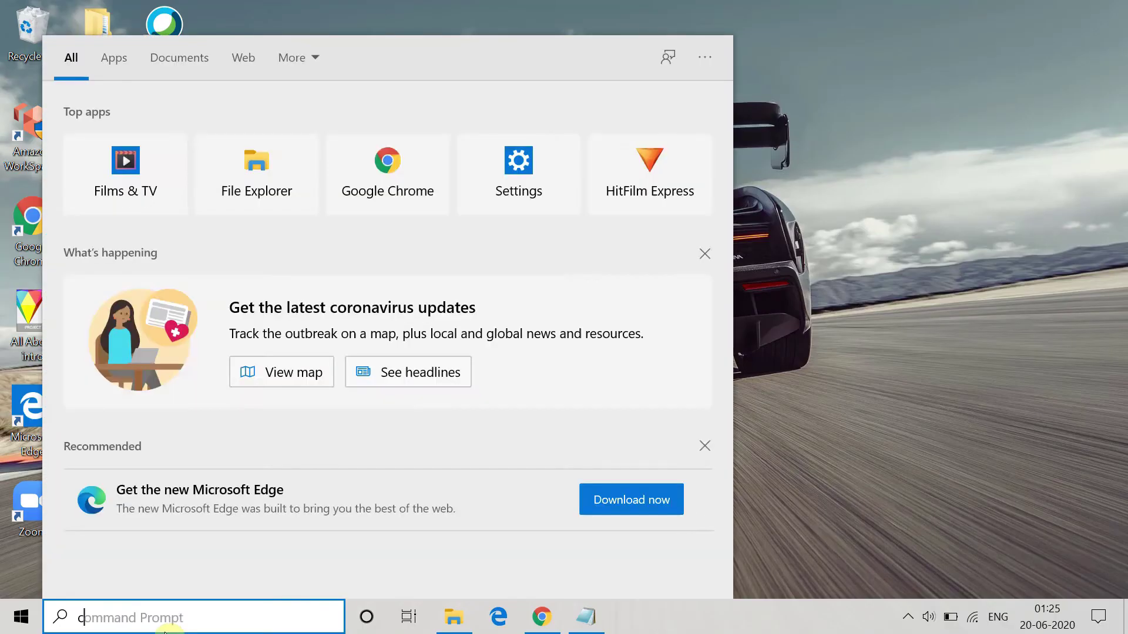
- Launch an elevated Command Prompt and run sfc /scannow copied from Notepad
text(cmd)
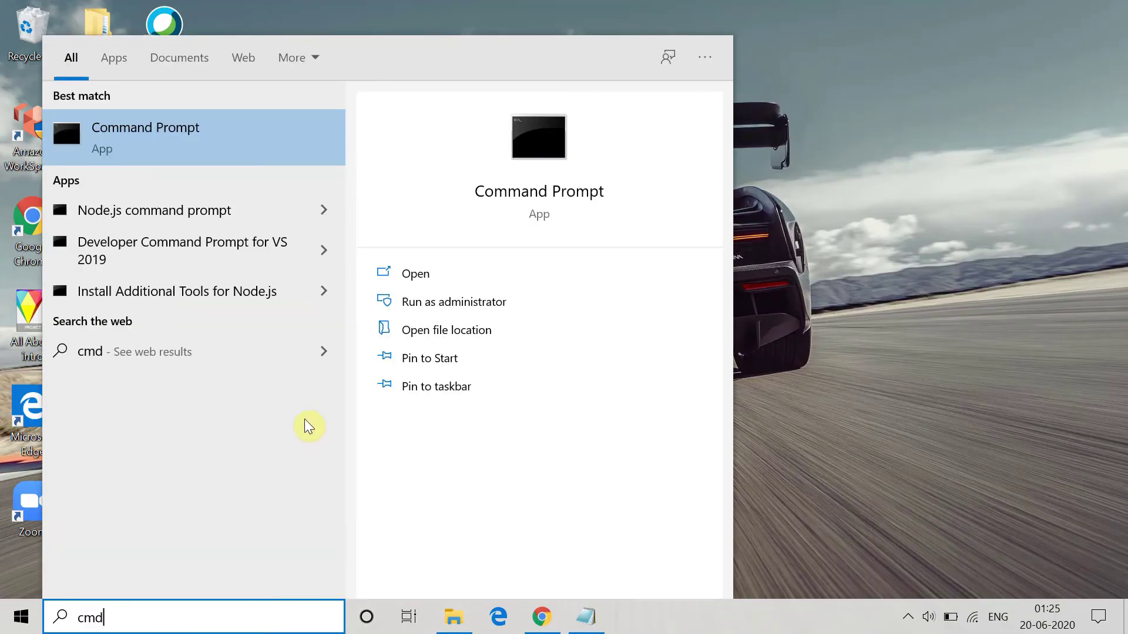
click(499, 303)
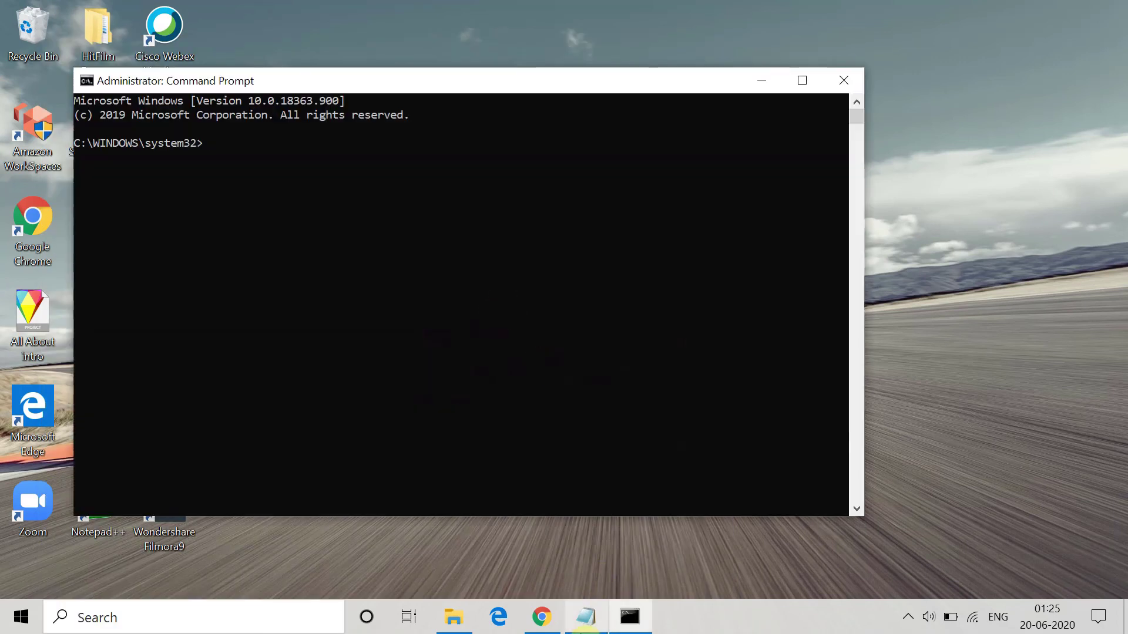
click(584, 617)
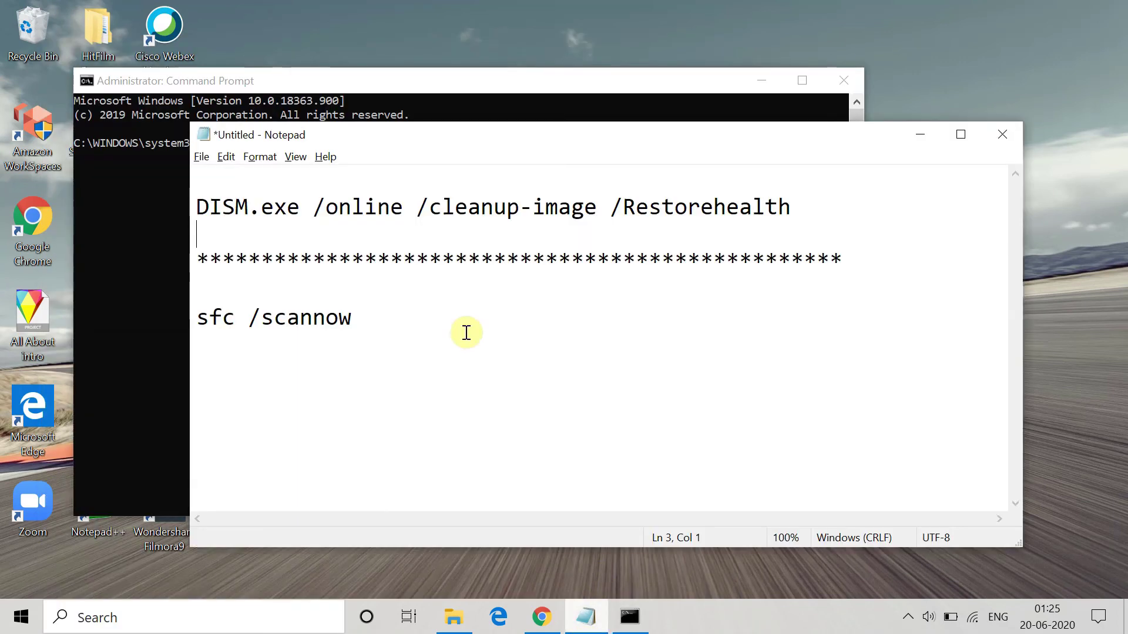
drag(360, 317, 176, 335)
key(ctrl+c)
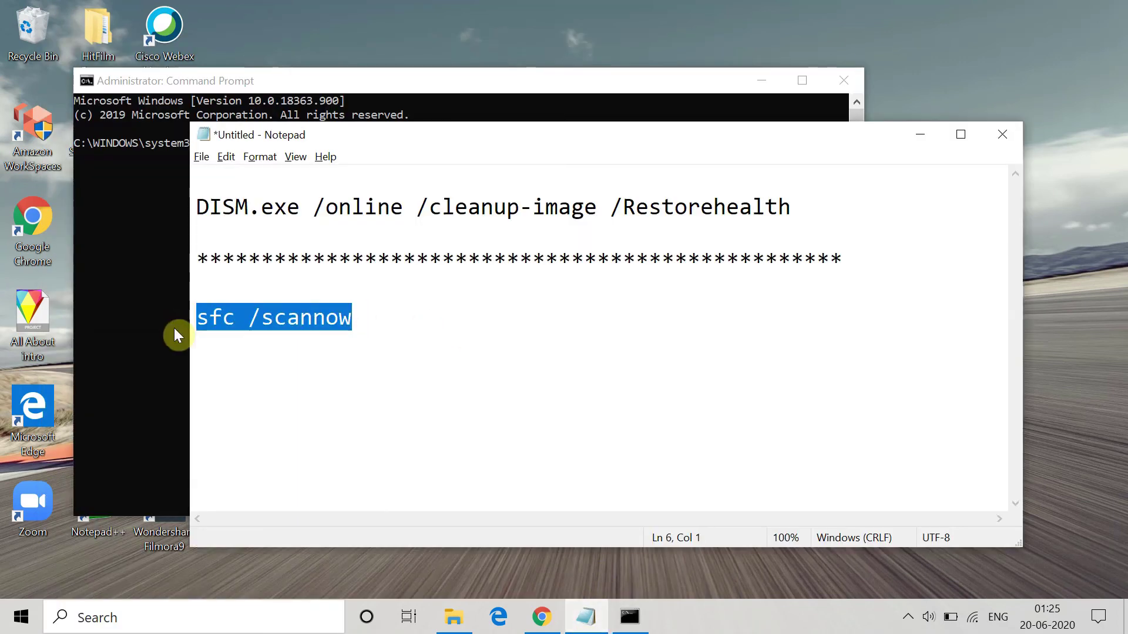
click(923, 115)
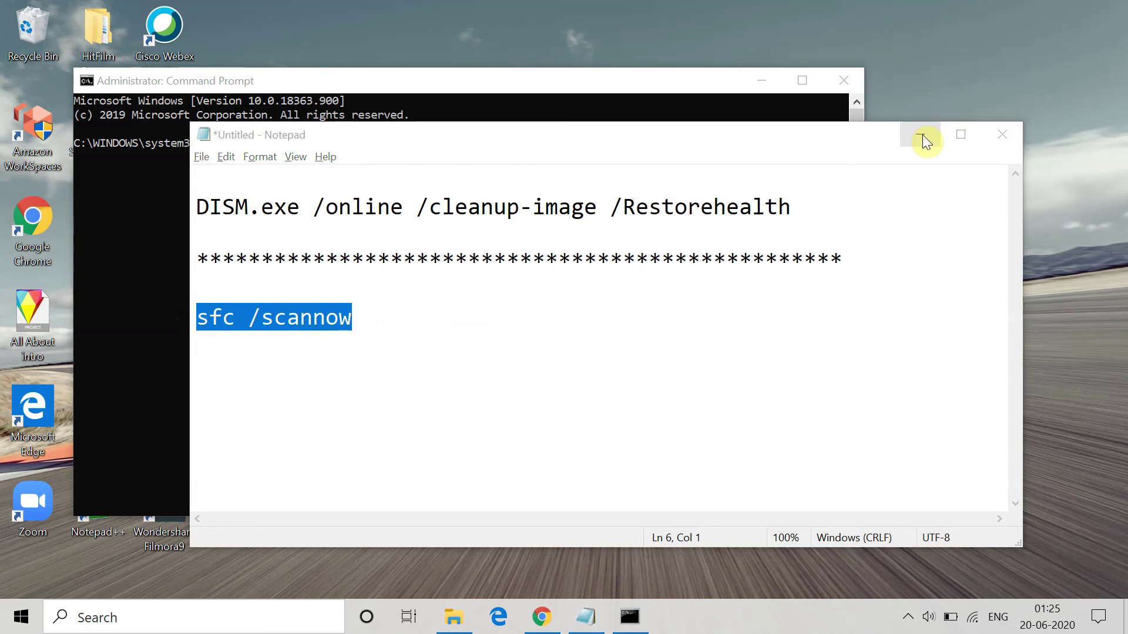
click(922, 135)
right_click(359, 191)
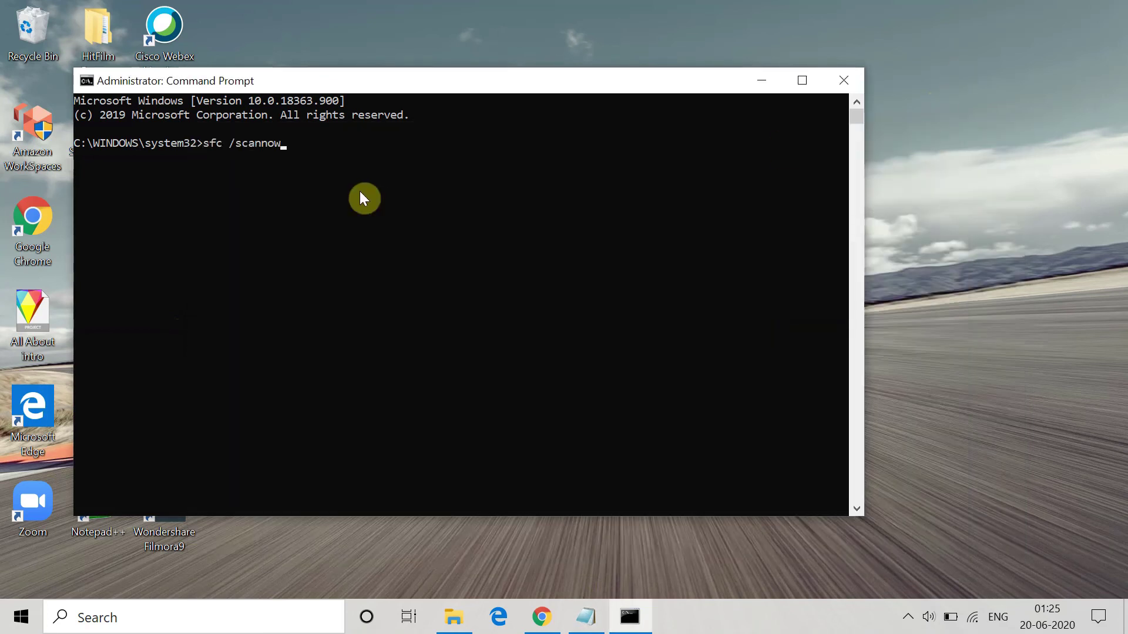
key(Return)
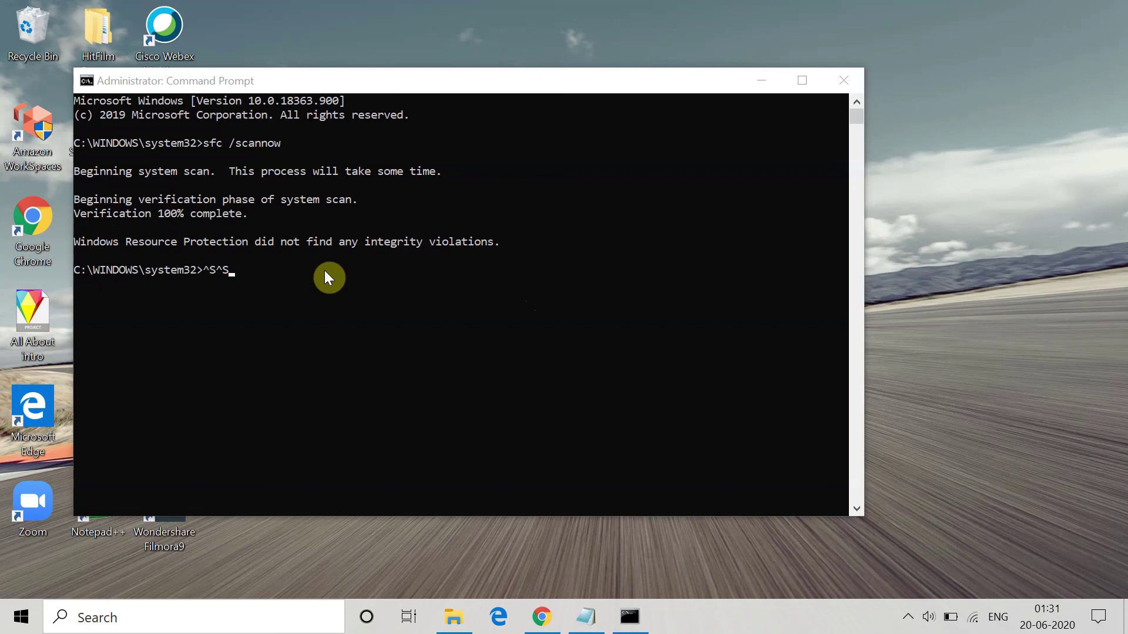
- After the scan reports no integrity violations, clear the prompt and exit the console
click(231, 276)
key(Escape)
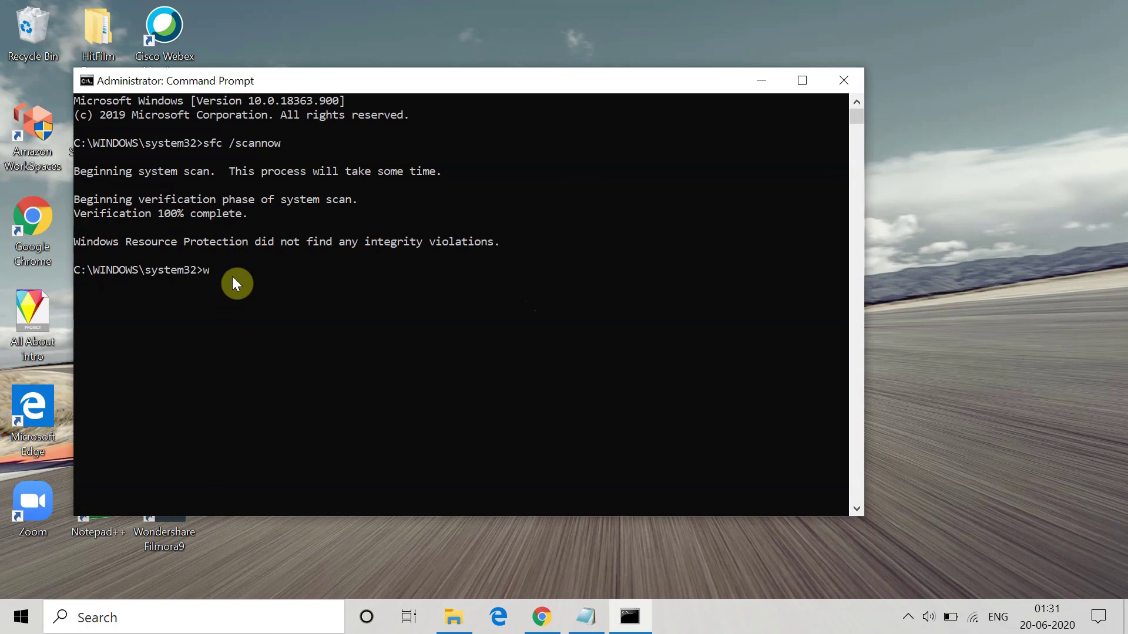
text(exit)
key(Return)
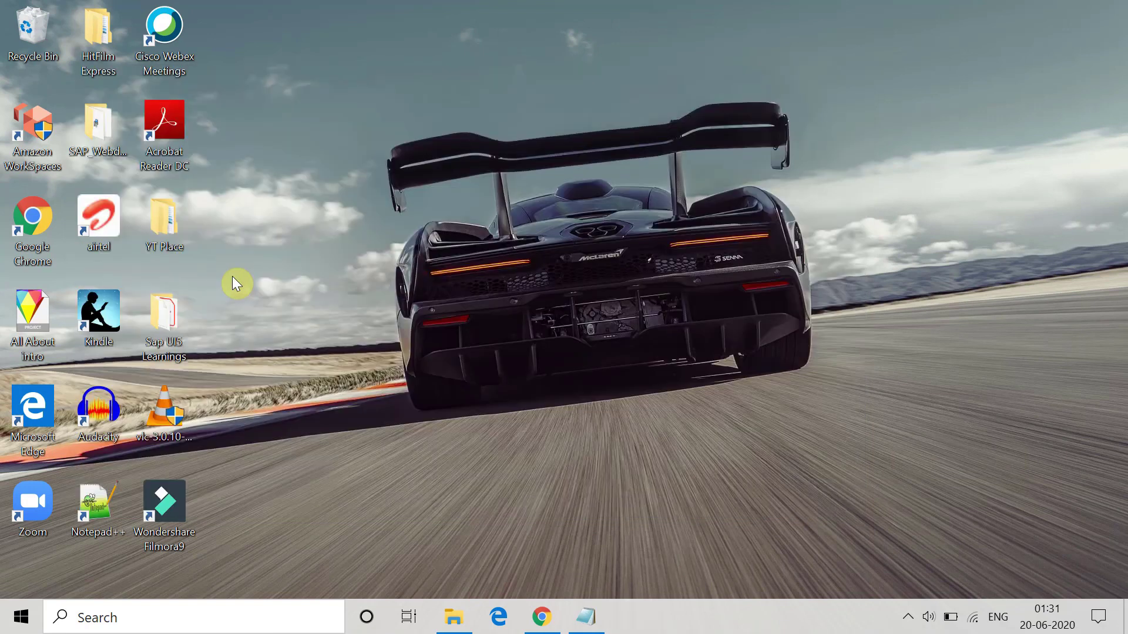